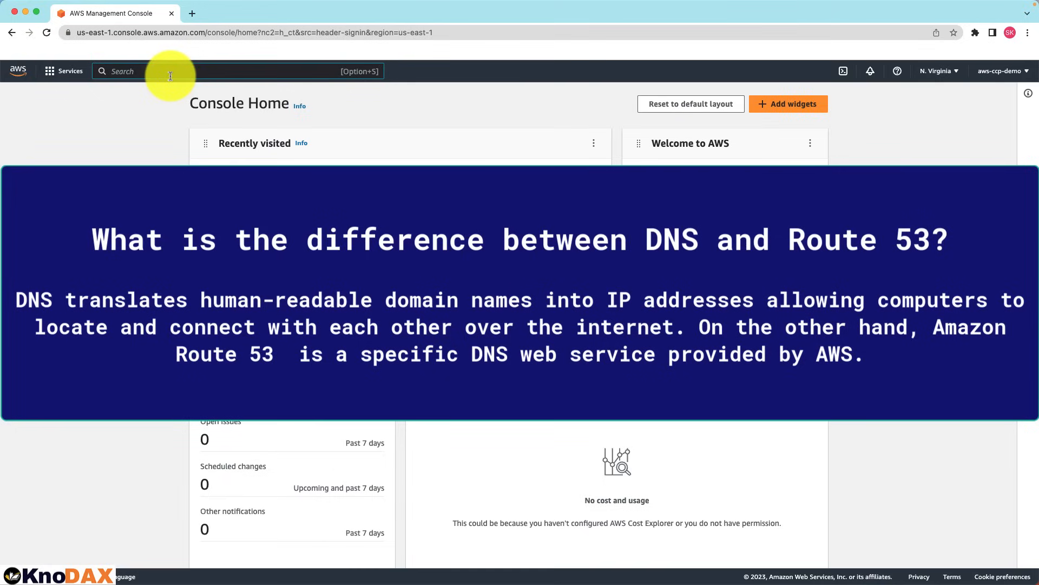
Find the Route 53 service in the AWS console and open its dashboard.
{"action": "left_click", "coordinate": [170, 76]}
{"action": "type", "text": "Rout"}
{"action": "left_click", "coordinate": [275, 177]}
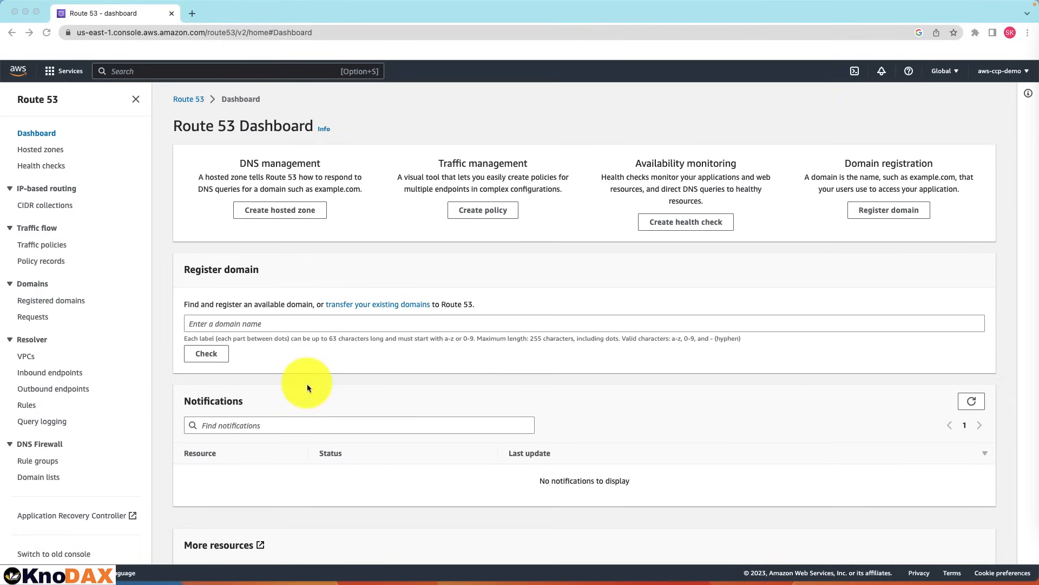
Check whether the domain name knodax-training.com is available for registration.
{"action": "left_click", "coordinate": [239, 325]}
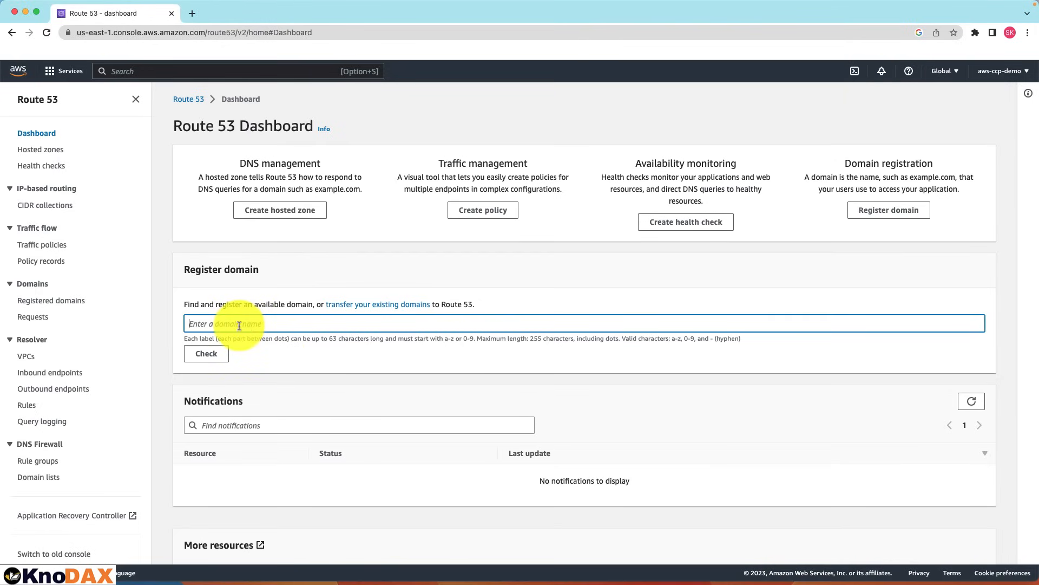
{"action": "type", "text": "knodax-training.com"}
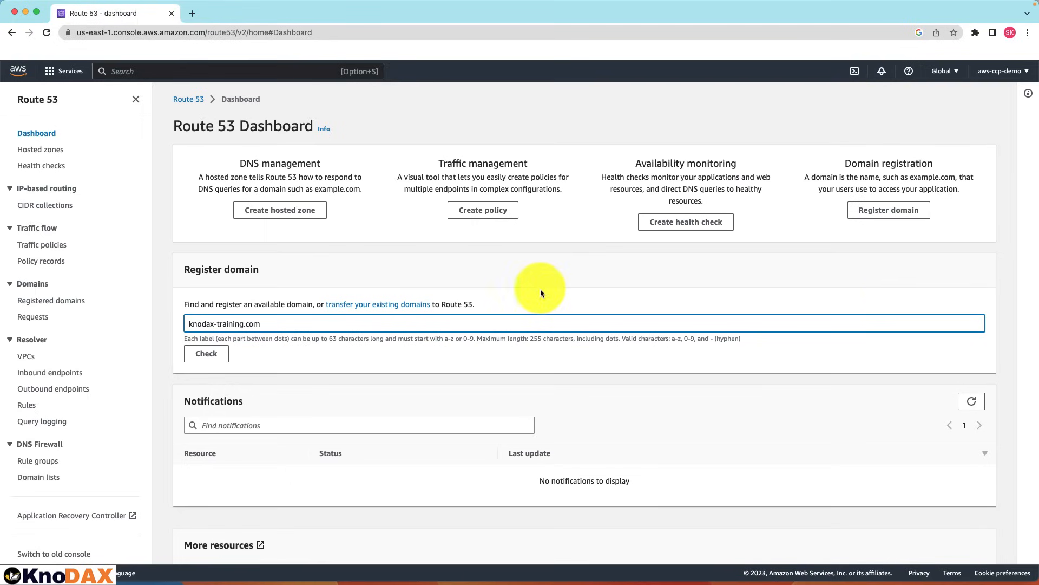
{"action": "left_click", "coordinate": [214, 355]}
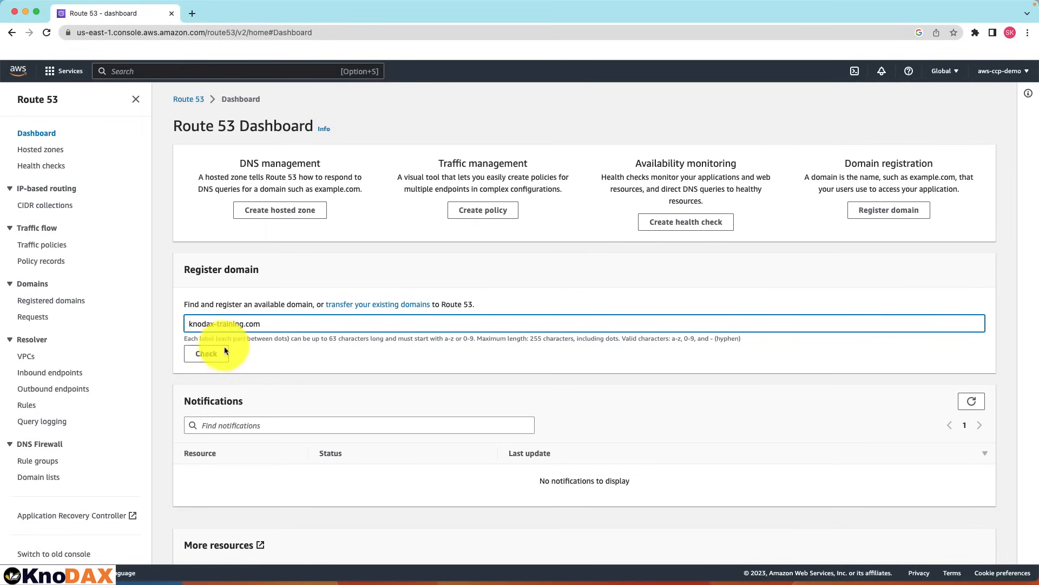
{"action": "left_click", "coordinate": [222, 353]}
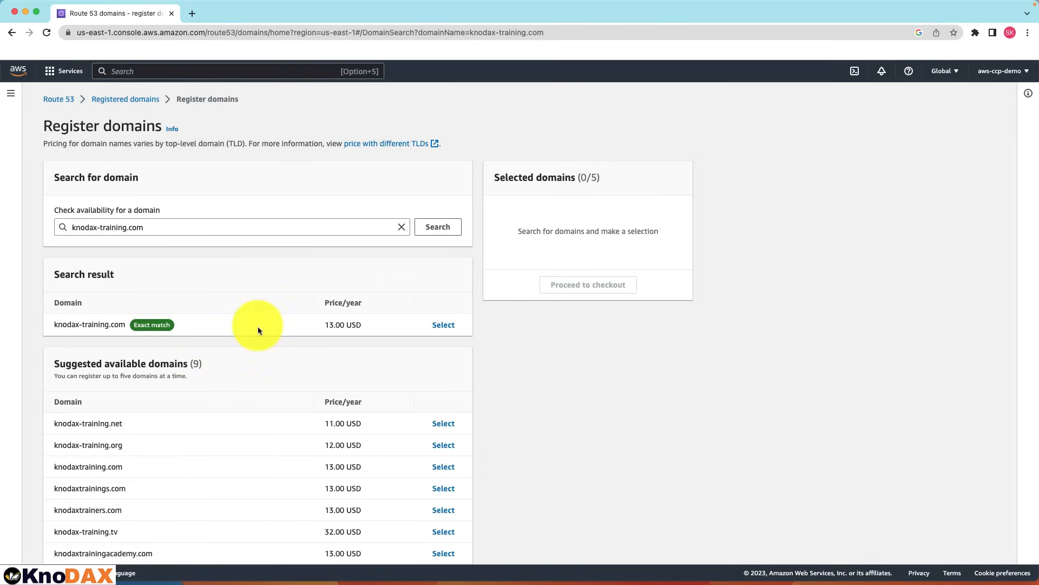
Select the exact-match domain knodax-training.com and proceed to checkout.
{"action": "scroll", "coordinate": [448, 420], "scroll_direction": "down", "scroll_amount": 2}
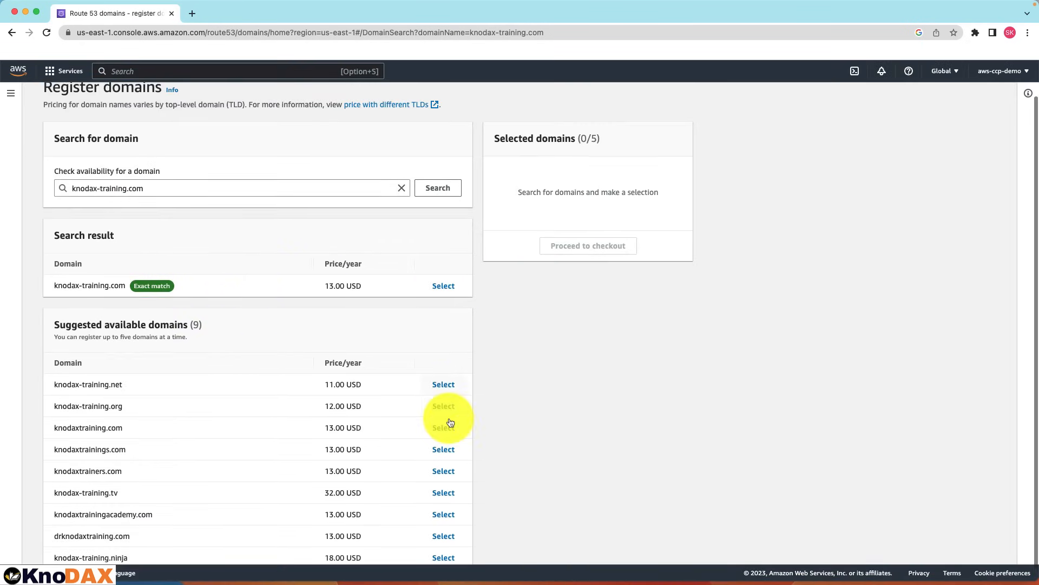
{"action": "scroll", "coordinate": [450, 423], "scroll_direction": "up", "scroll_amount": 1}
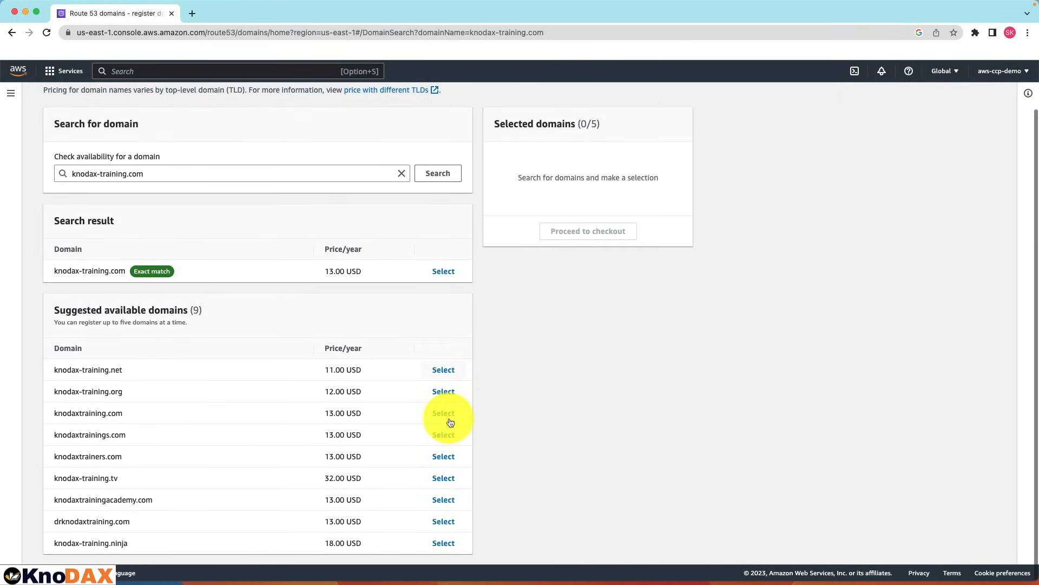
{"action": "scroll", "coordinate": [449, 420], "scroll_direction": "up", "scroll_amount": 2}
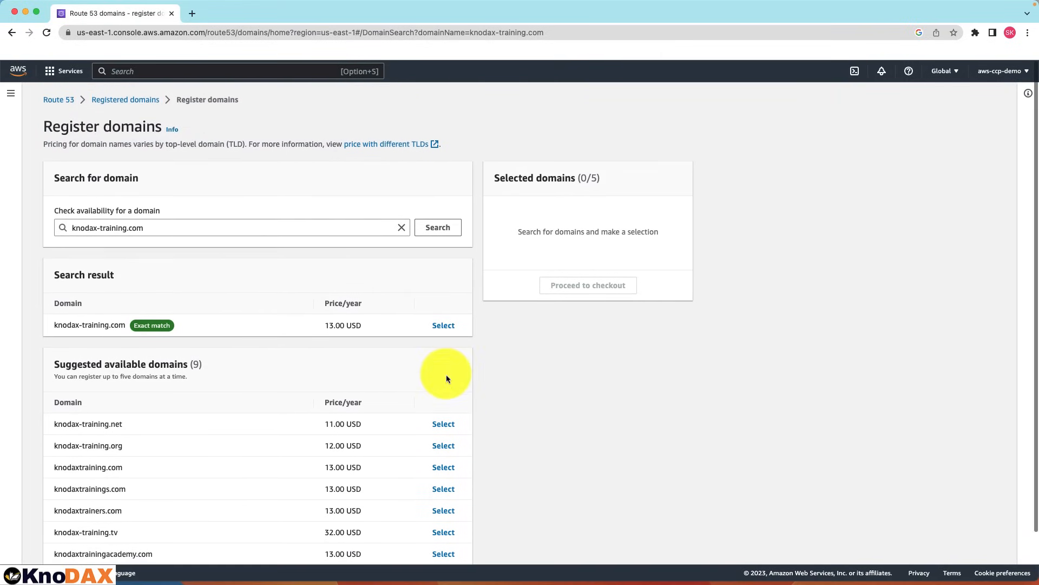
{"action": "left_click", "coordinate": [447, 330]}
{"action": "left_click", "coordinate": [594, 330]}
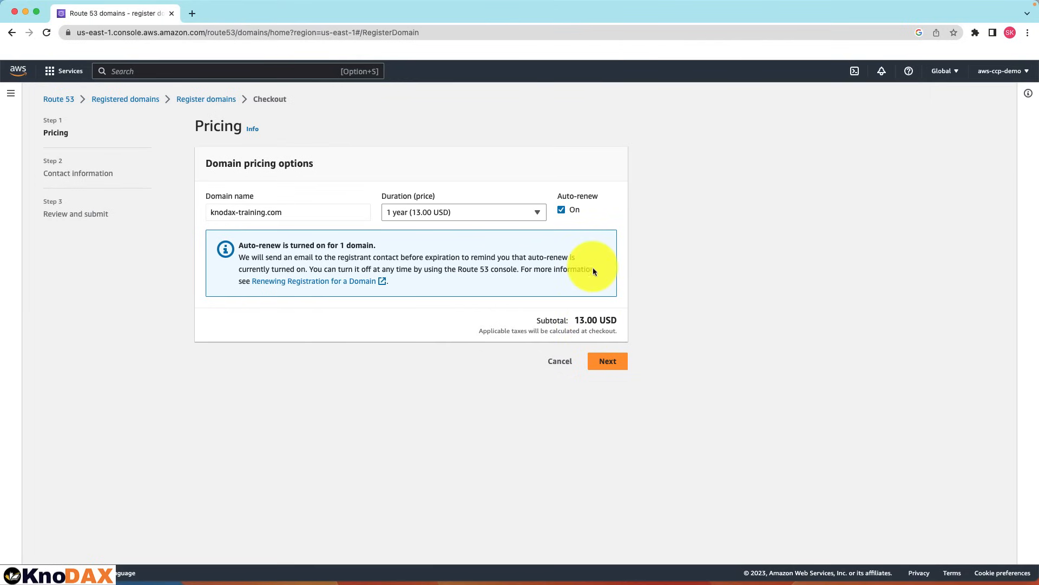
Keep the one-year duration with auto-renew on and continue to the registrant contact information form.
{"action": "left_click", "coordinate": [561, 210]}
{"action": "left_click", "coordinate": [562, 210]}
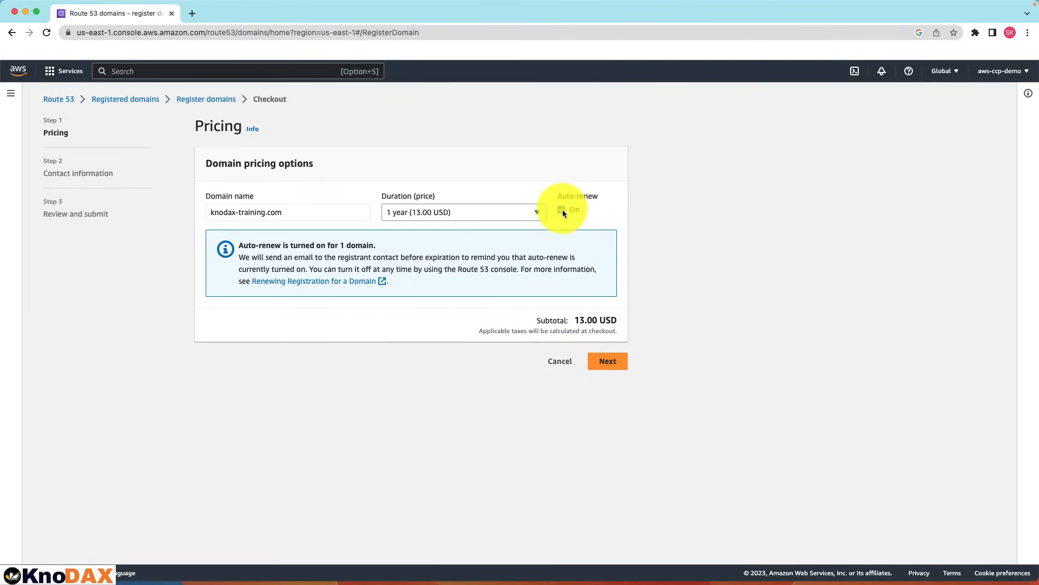
{"action": "left_click", "coordinate": [620, 364]}
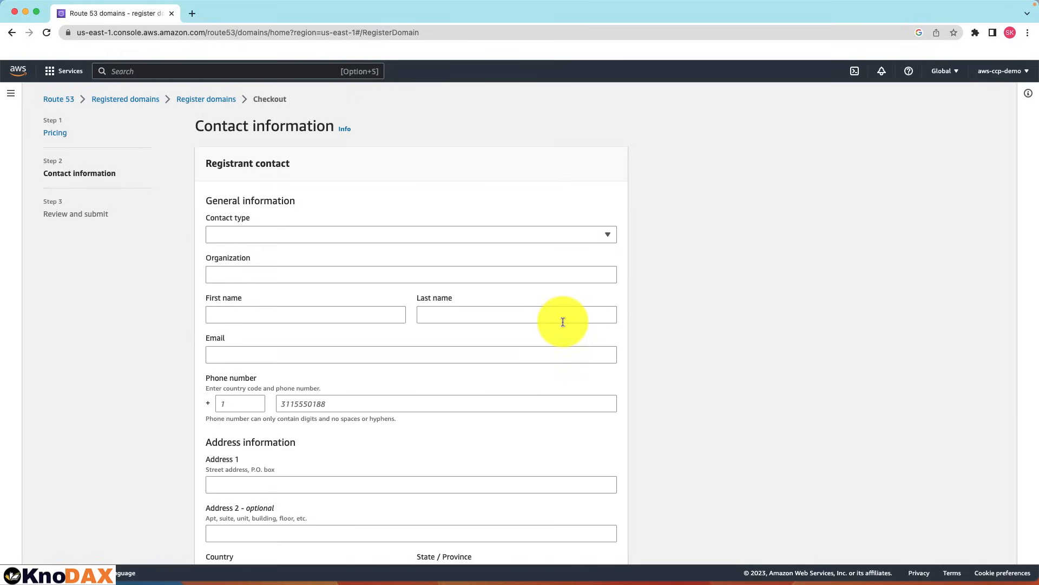
{"action": "scroll", "coordinate": [562, 321], "scroll_direction": "down", "scroll_amount": 3}
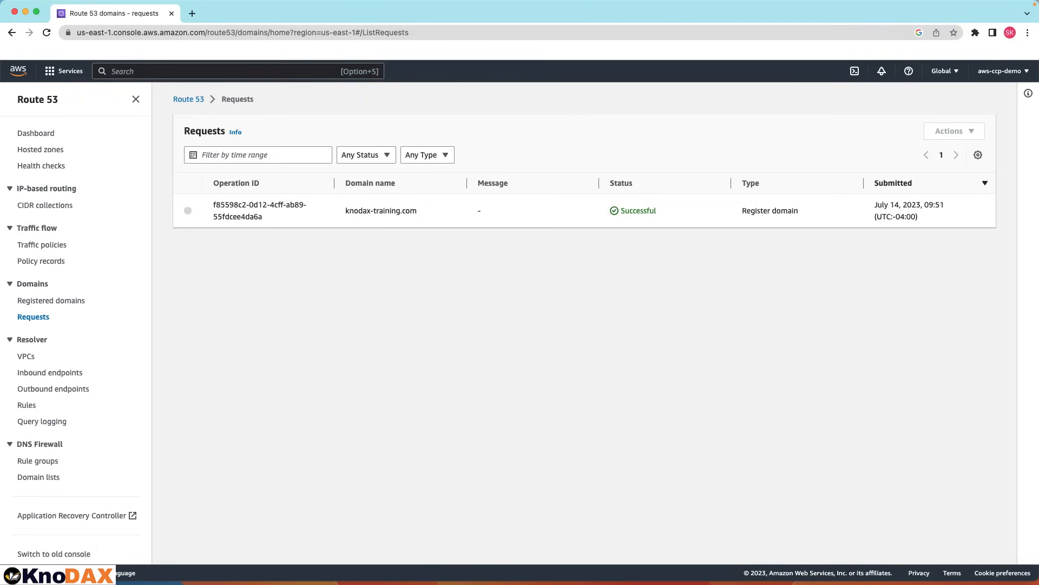
Open the knodax-training.com hosted zone and examine its DNS records.
{"action": "left_click", "coordinate": [106, 228]}
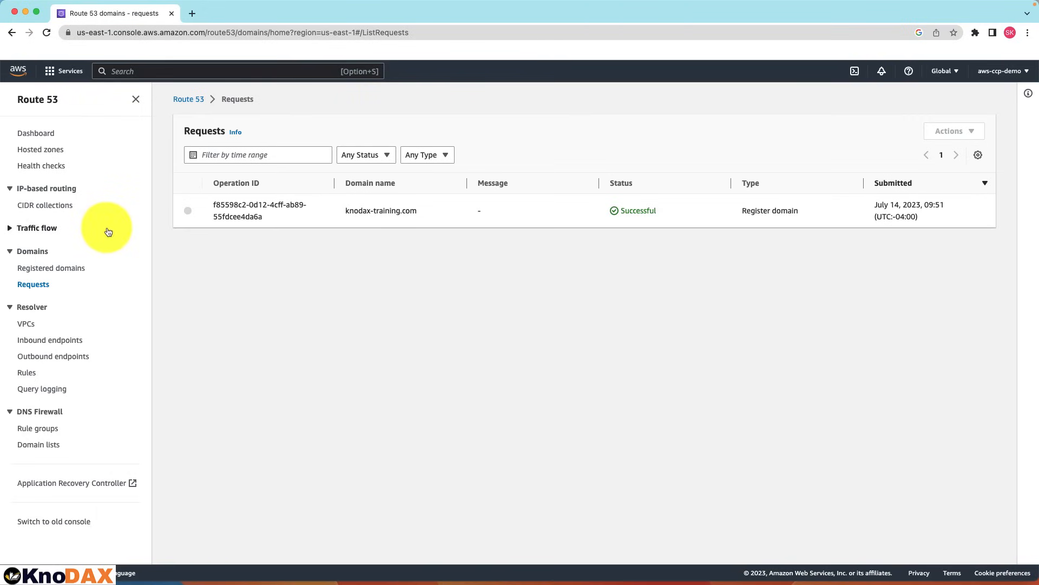
{"action": "left_click", "coordinate": [54, 152]}
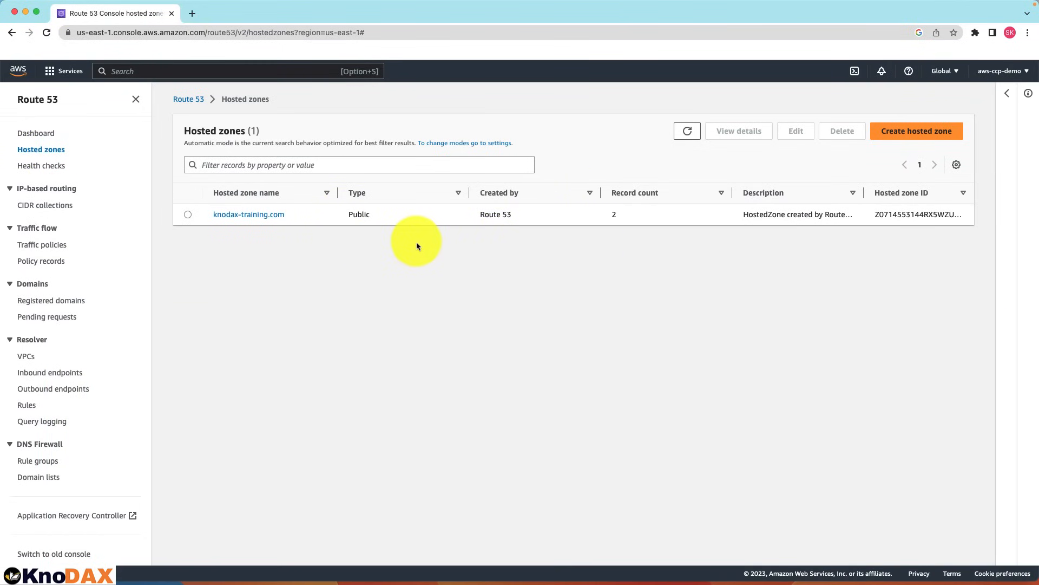
{"action": "left_click", "coordinate": [269, 216]}
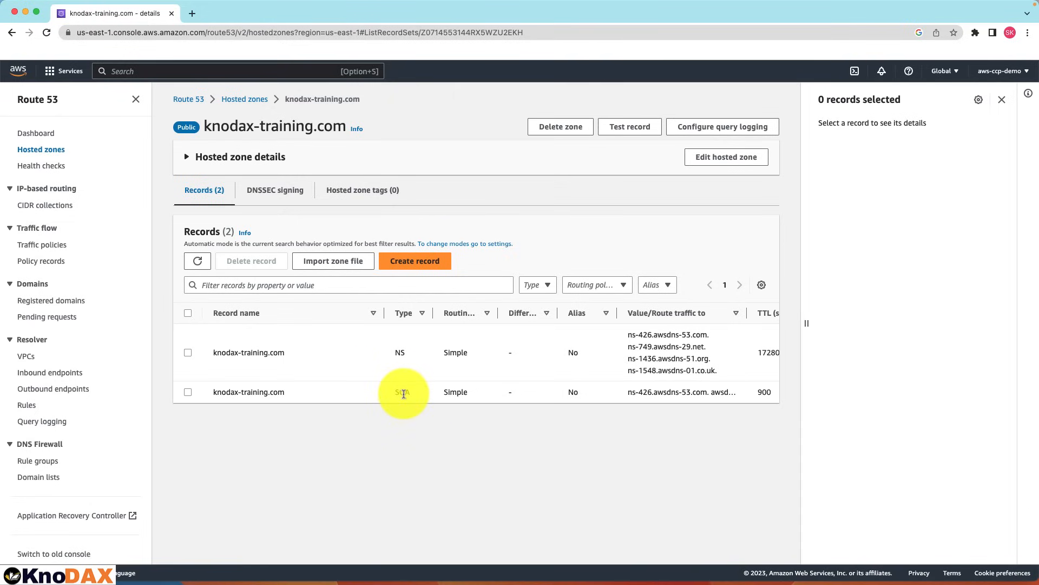
{"action": "left_click", "coordinate": [413, 433]}
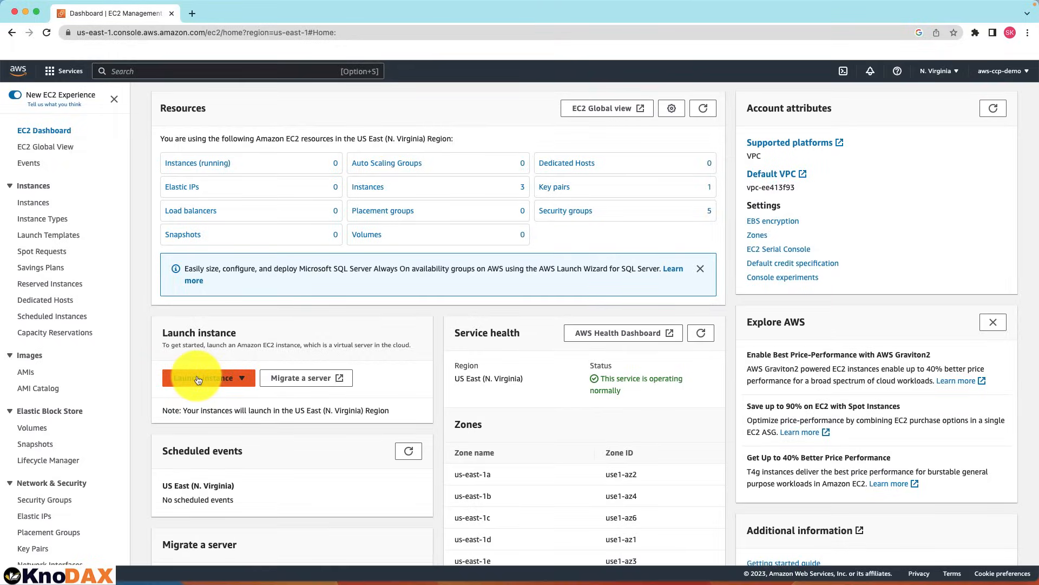
Start launching a new EC2 instance in N. Virginia and name it "Demo Web Server".
{"action": "left_click", "coordinate": [198, 379]}
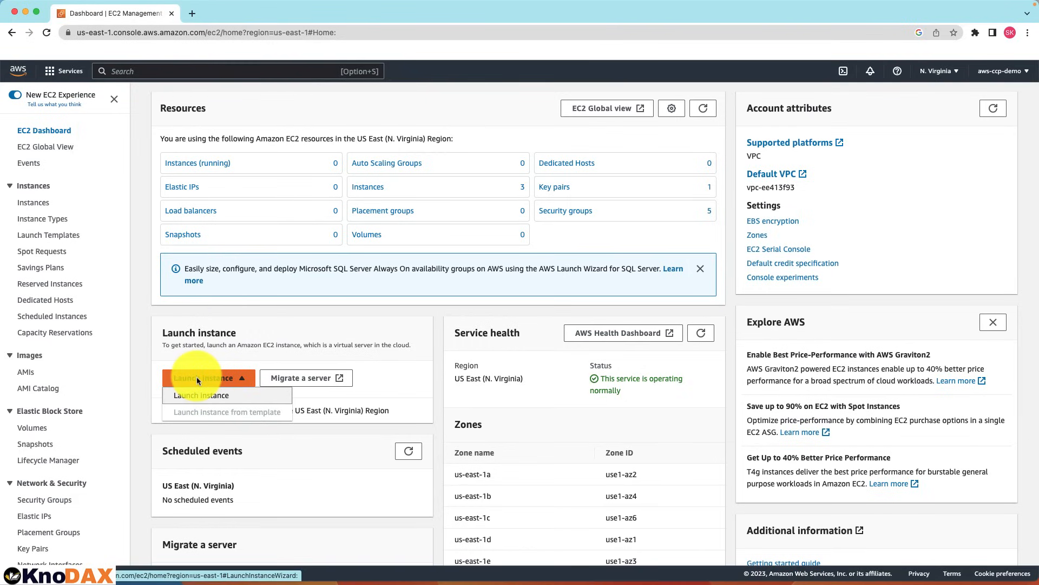
{"action": "left_click", "coordinate": [206, 395]}
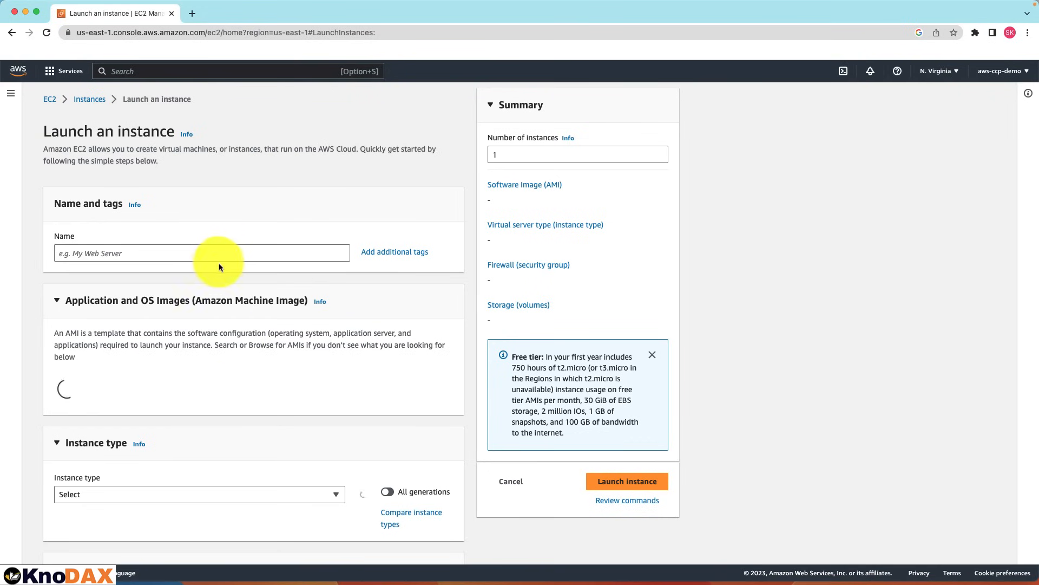
{"action": "left_click", "coordinate": [151, 253]}
{"action": "type", "text": "Demo Web Server"}
Set the instance's key pair option to proceed without a key pair.
{"action": "scroll", "coordinate": [254, 305], "scroll_direction": "down", "scroll_amount": 10}
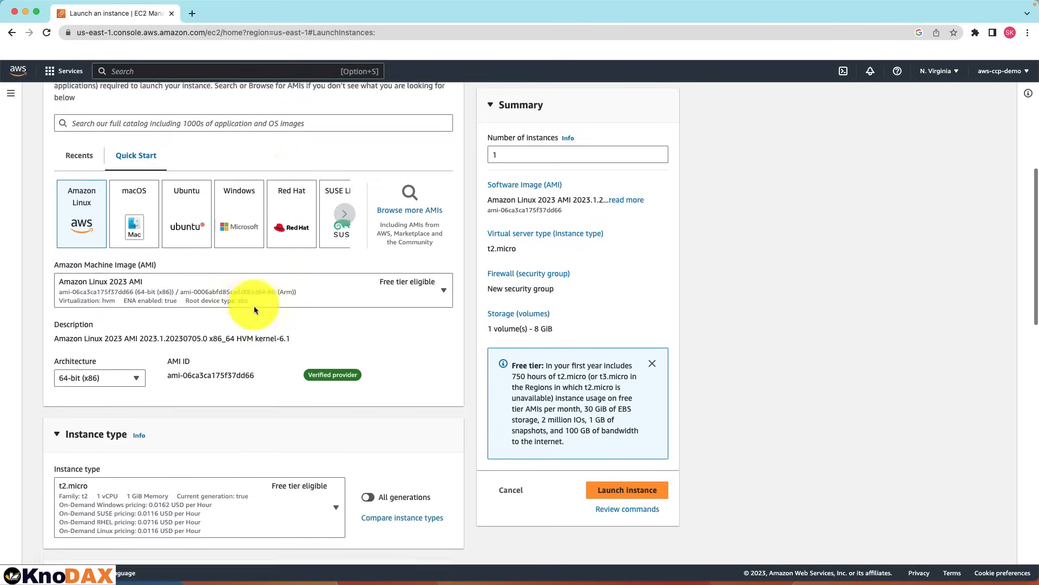
{"action": "left_click", "coordinate": [239, 276]}
{"action": "left_click", "coordinate": [204, 307]}
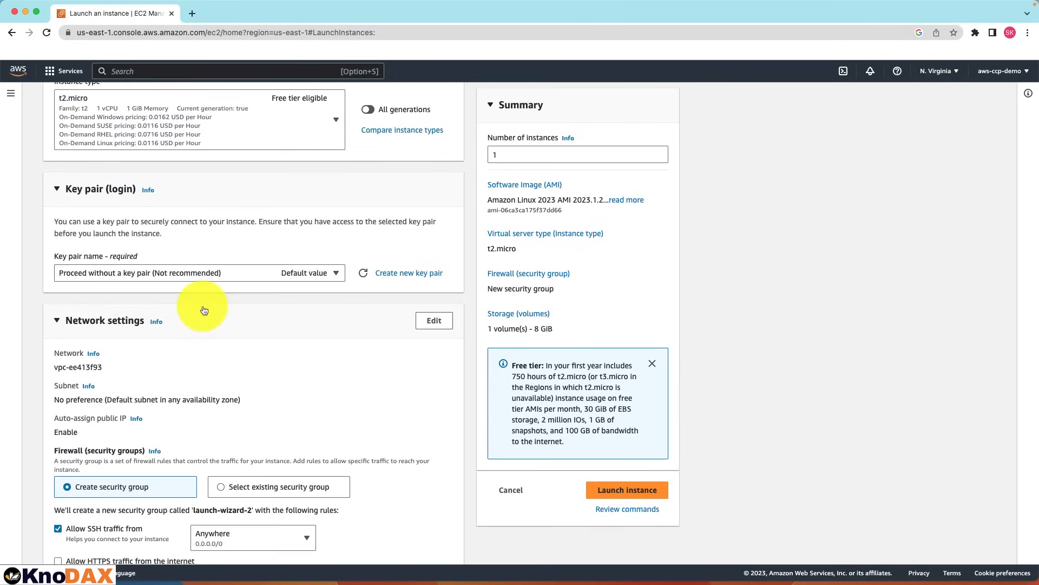
In the new security group, disallow SSH traffic and allow HTTP traffic from the internet.
{"action": "scroll", "coordinate": [241, 342], "scroll_direction": "down", "scroll_amount": 3}
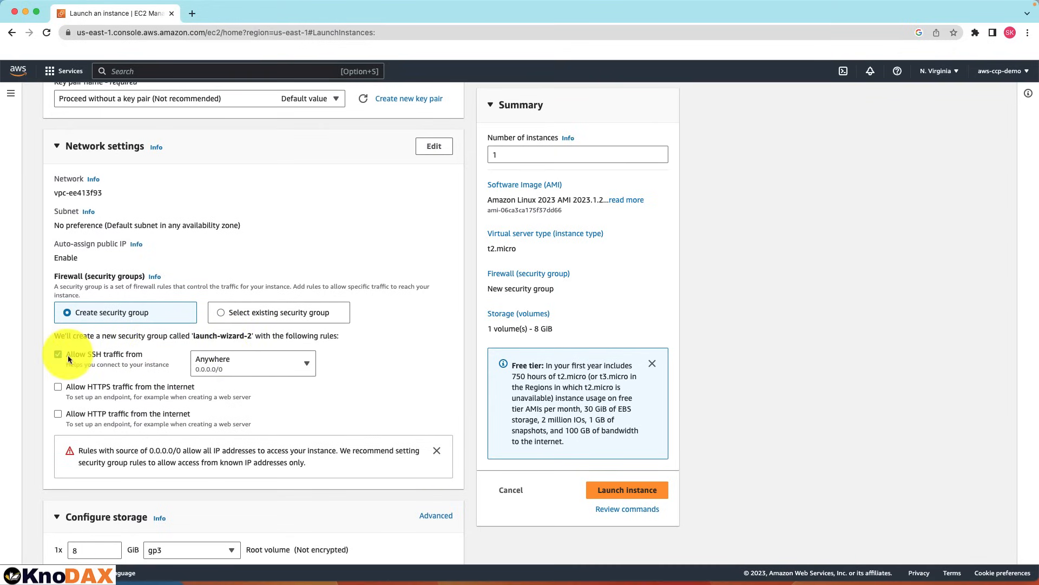
{"action": "left_click", "coordinate": [58, 355]}
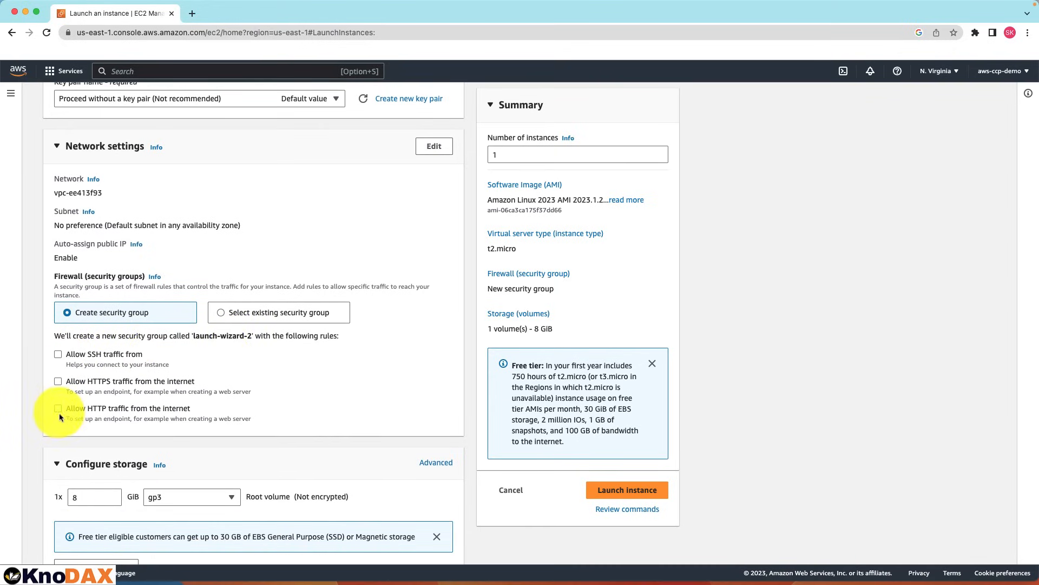
{"action": "left_click", "coordinate": [58, 408]}
Add a user data script that installs, starts and enables httpd and writes "Hello World from Northern Virginia AWS Region" to /var/www/html/index.html, and launch the instance.
{"action": "scroll", "coordinate": [206, 423], "scroll_direction": "down", "scroll_amount": 3}
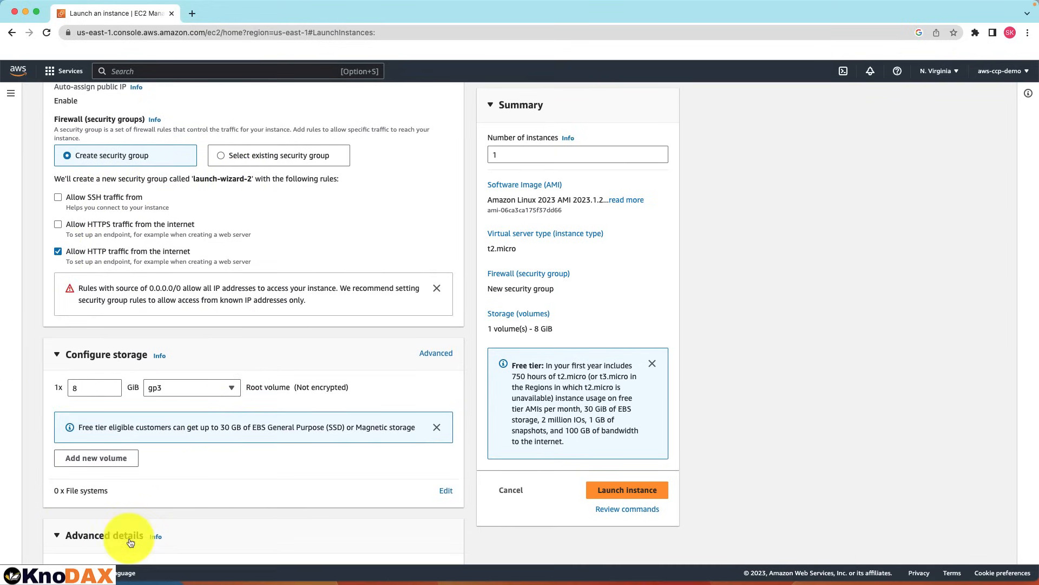
{"action": "scroll", "coordinate": [130, 539], "scroll_direction": "down", "scroll_amount": 20}
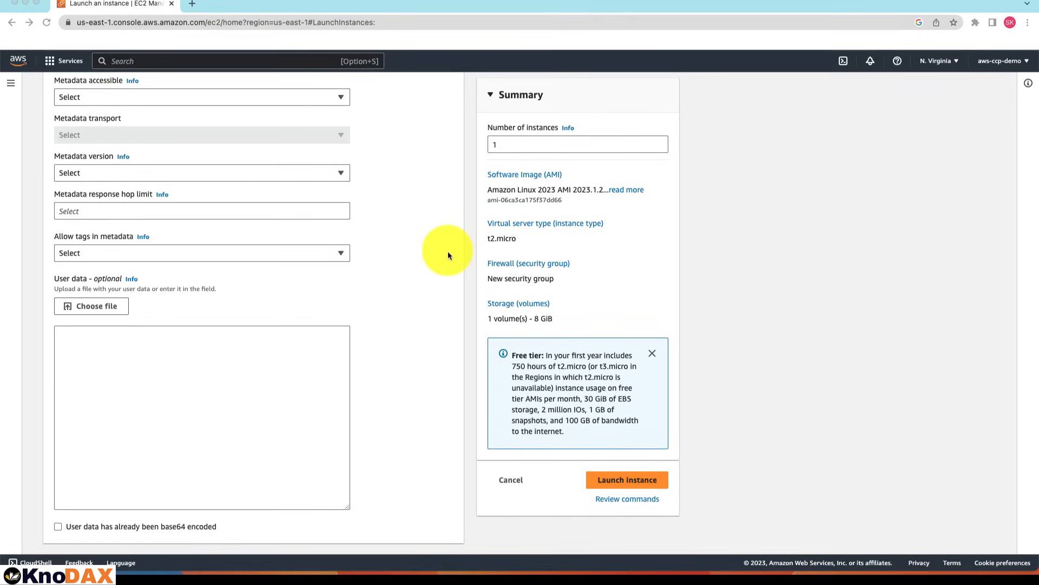
{"action": "left_click", "coordinate": [218, 348]}
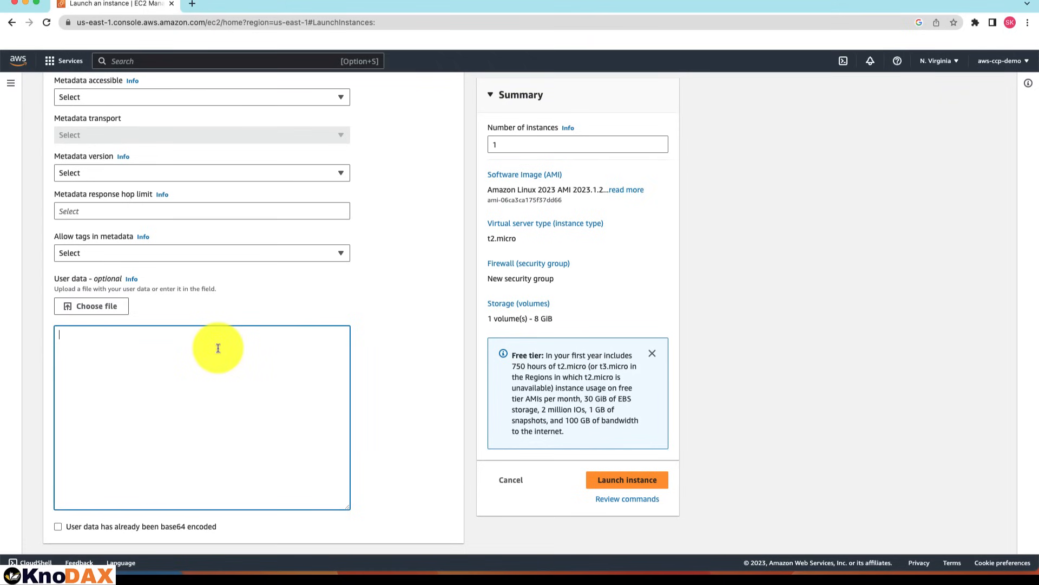
{"action": "type", "text": "#!/bin/bash yum install -y httpd systemctl start httpd systemctl enable httpd echo \"<h1>Hello World from Northern Virginia AWS Region</h1>\" > /var/www/html/index.html"}
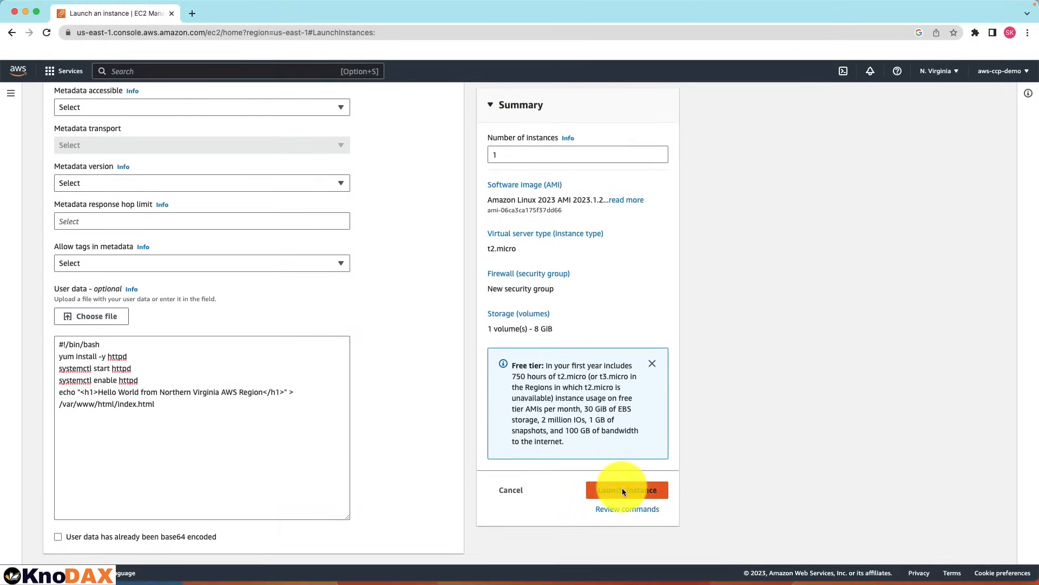
{"action": "left_click", "coordinate": [622, 478]}
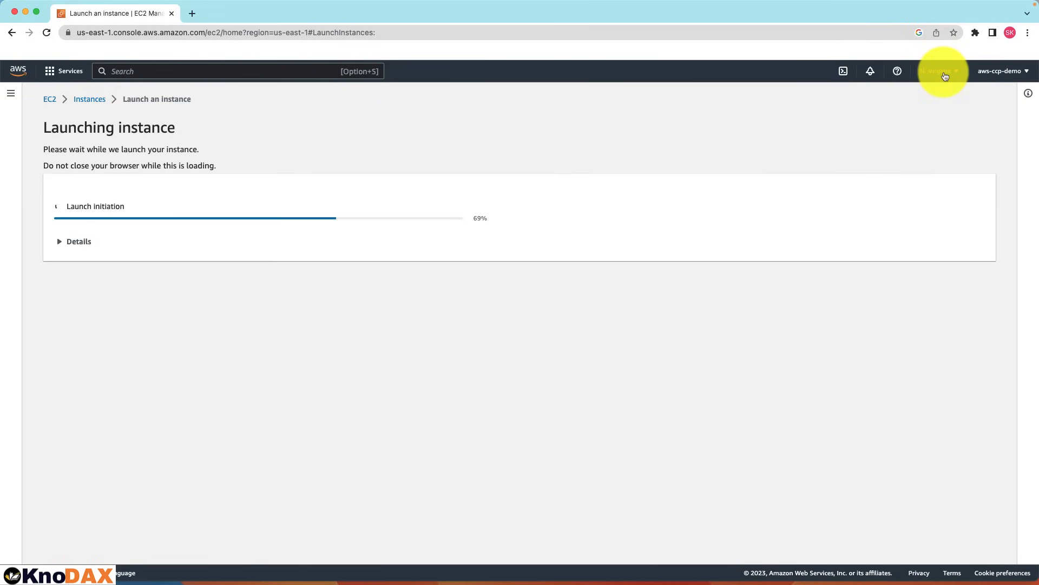
Switch the region to Asia Pacific (Mumbai) and name the new instance there "Demo Web Server".
{"action": "left_click", "coordinate": [945, 76]}
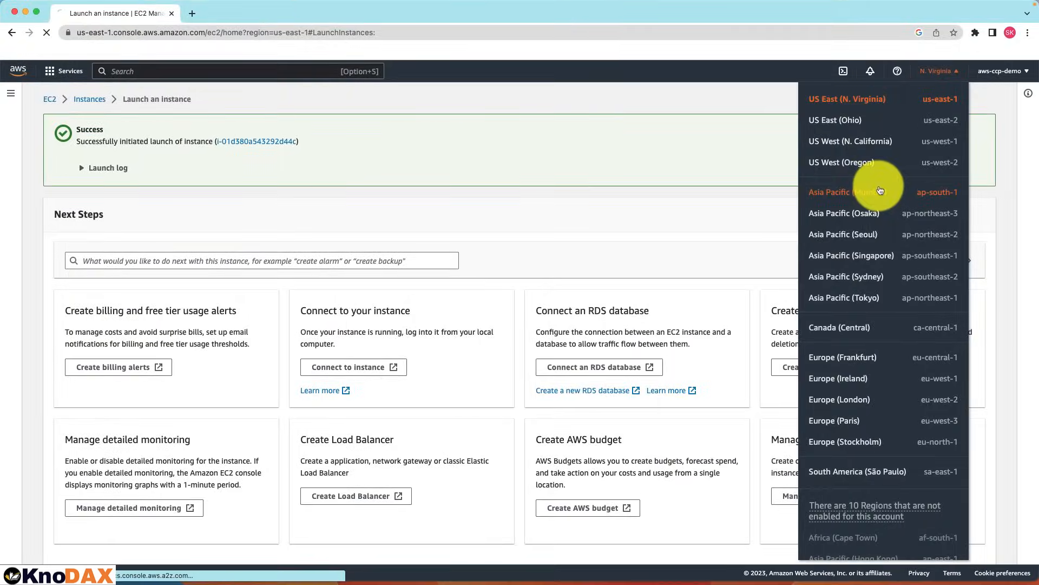
{"action": "left_click", "coordinate": [868, 192]}
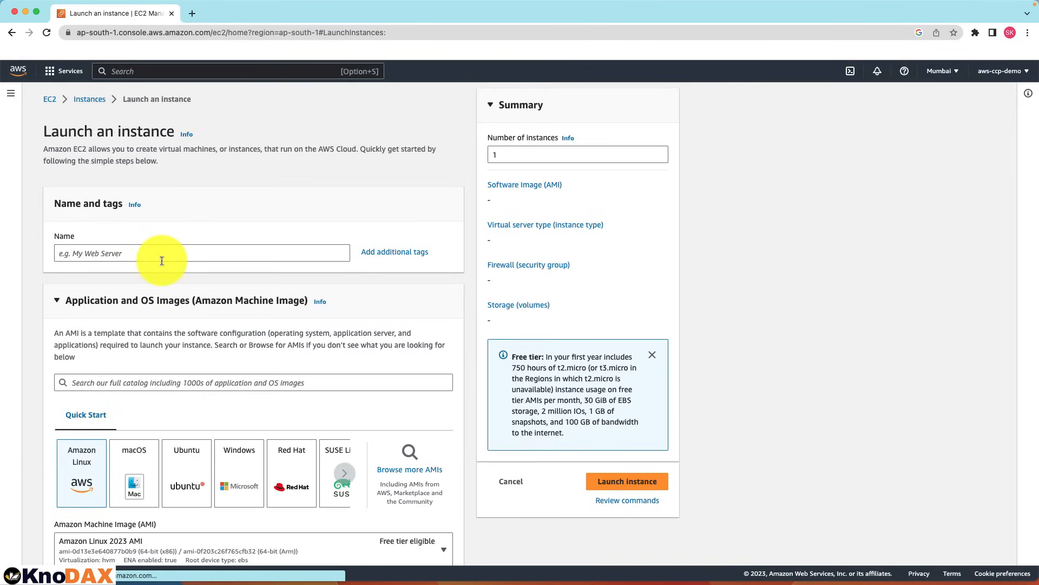
{"action": "left_click", "coordinate": [151, 255]}
{"action": "type", "text": "Demo Web Serv"}
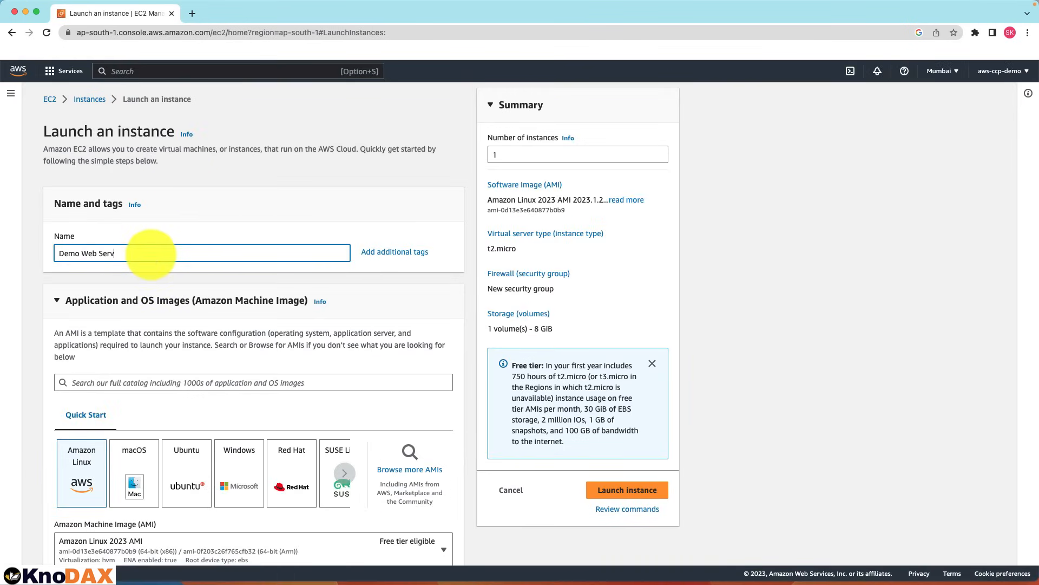
Choose to proceed without a key pair for the Mumbai instance.
{"action": "scroll", "coordinate": [340, 309], "scroll_direction": "down", "scroll_amount": 10}
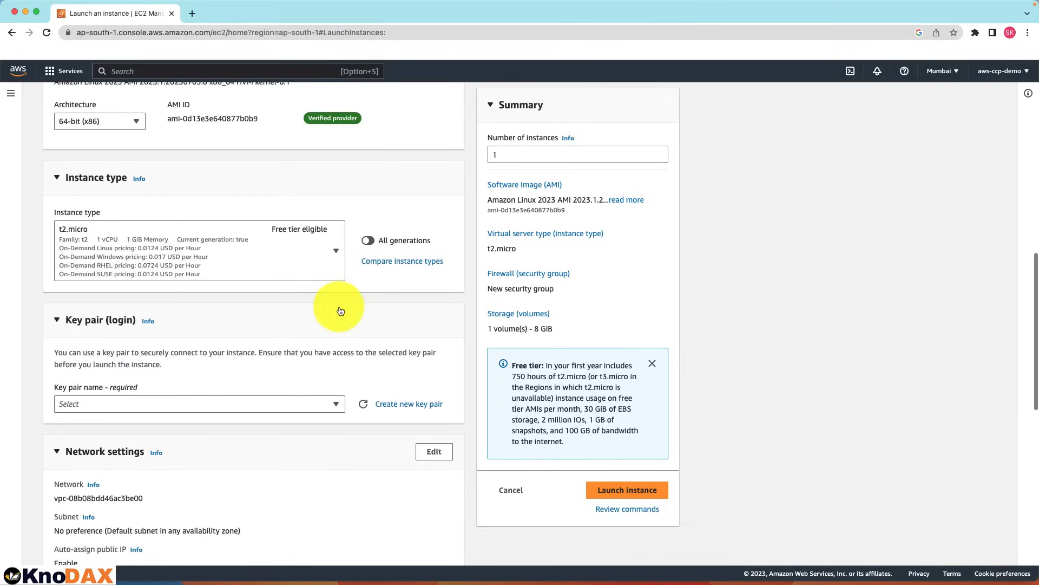
{"action": "scroll", "coordinate": [340, 311], "scroll_direction": "down", "scroll_amount": 2}
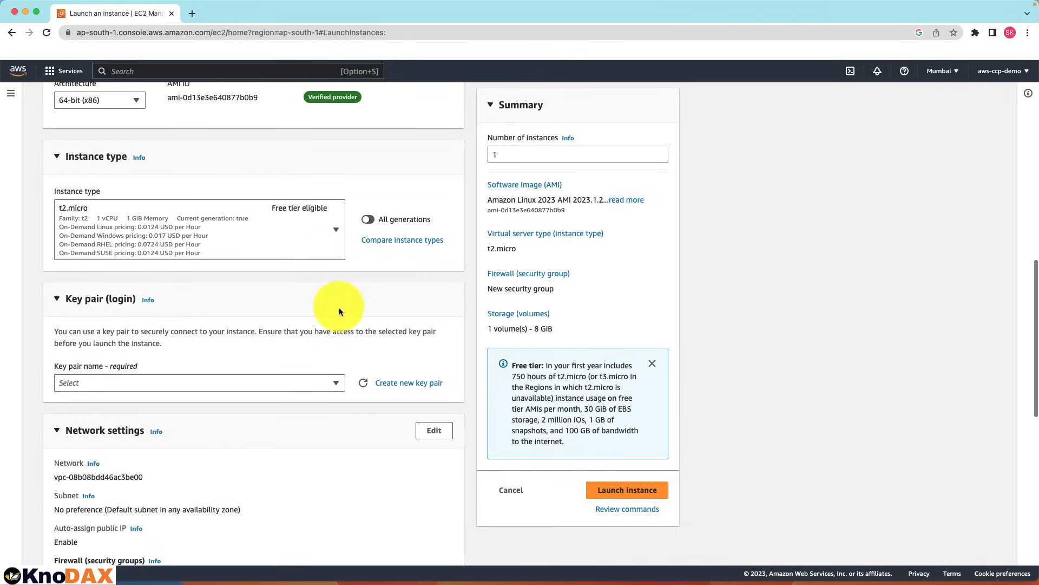
{"action": "left_click", "coordinate": [334, 379]}
{"action": "left_click", "coordinate": [209, 415]}
Disallow SSH traffic and allow HTTP traffic from the internet for the Mumbai instance's new security group.
{"action": "scroll", "coordinate": [206, 415], "scroll_direction": "down", "scroll_amount": 15}
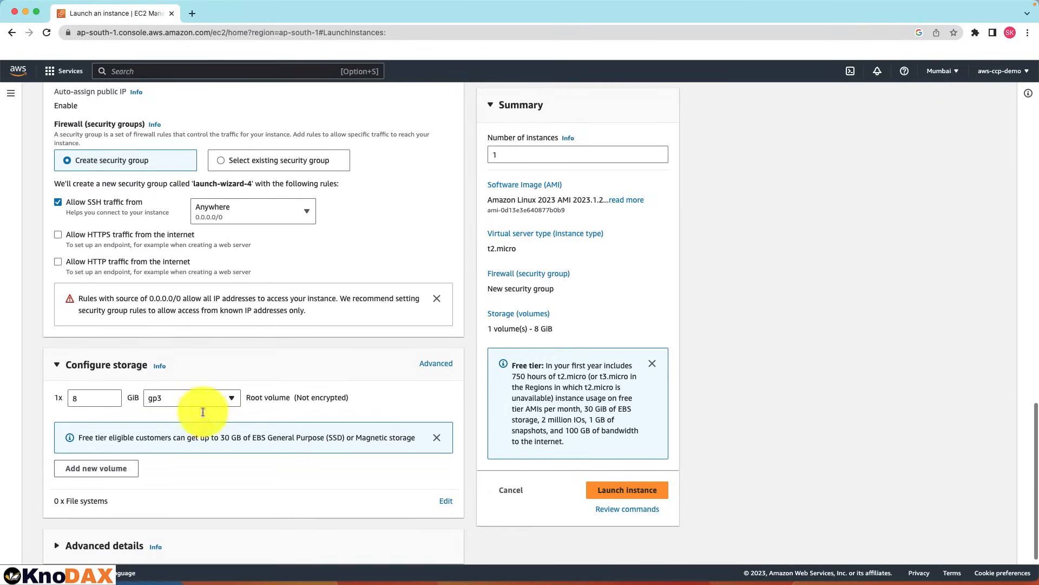
{"action": "left_click", "coordinate": [58, 202]}
{"action": "left_click", "coordinate": [58, 297]}
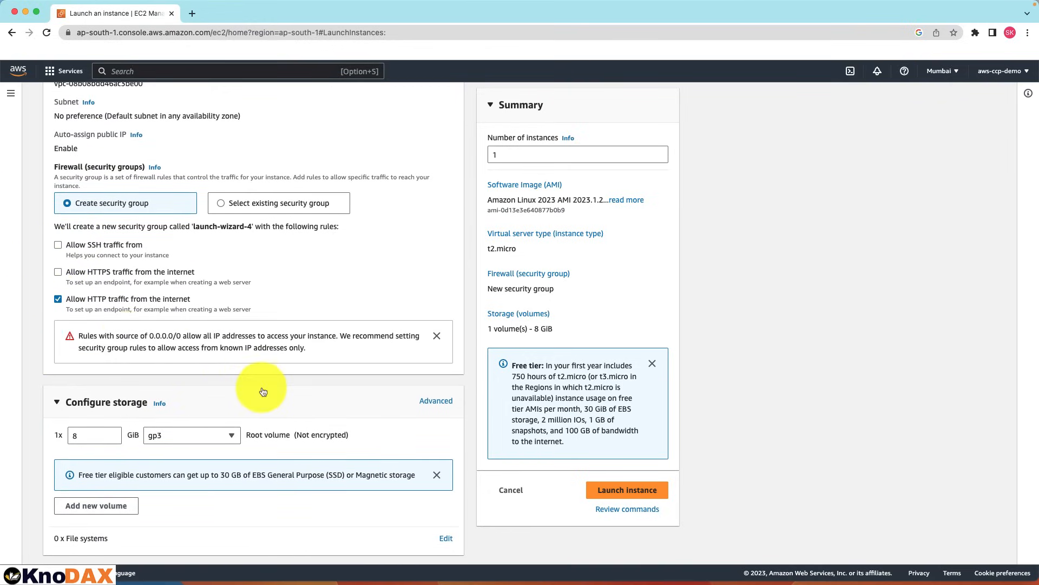
Add a user data script that installs, starts and enables httpd and writes "<h1>Hello World from Mumbai AWS Region</h1>" to /var/www/html/index.html, and launch the instance.
{"action": "scroll", "coordinate": [227, 379], "scroll_direction": "down", "scroll_amount": 2}
{"action": "left_click", "coordinate": [117, 532]}
{"action": "scroll", "coordinate": [138, 534], "scroll_direction": "down", "scroll_amount": 15}
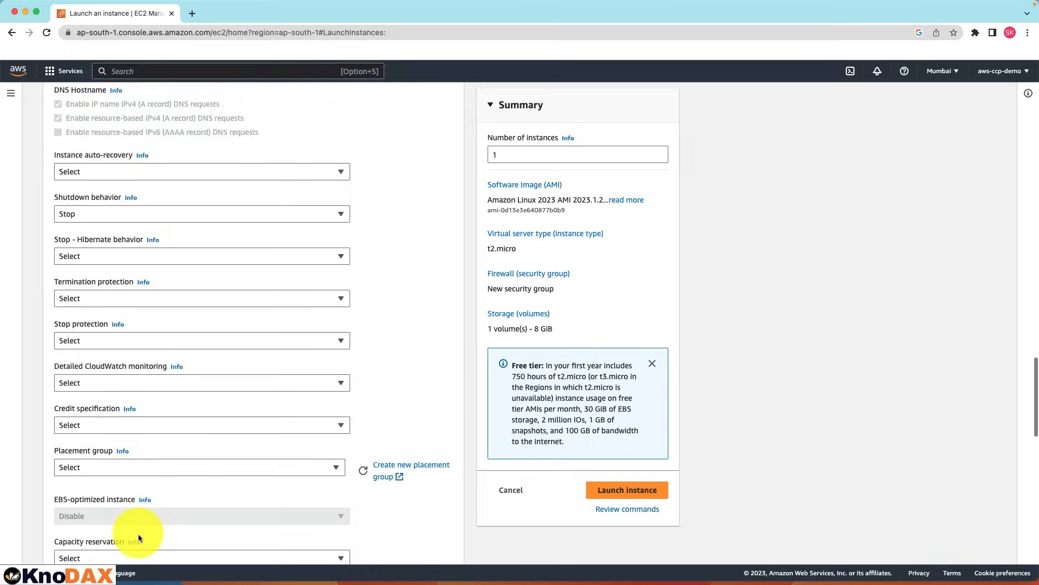
{"action": "scroll", "coordinate": [152, 535], "scroll_direction": "down", "scroll_amount": 10}
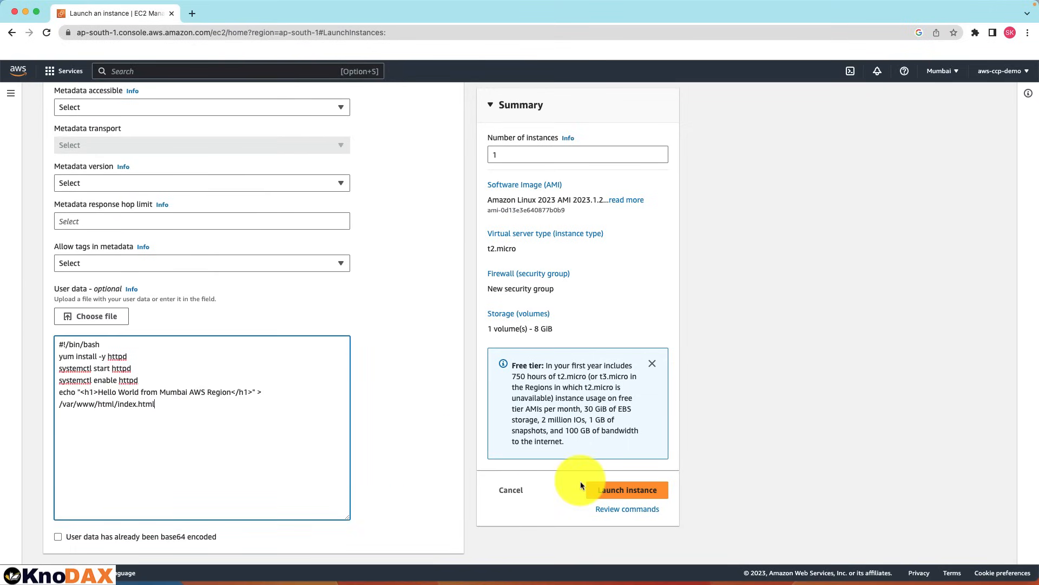
{"action": "left_click", "coordinate": [611, 496]}
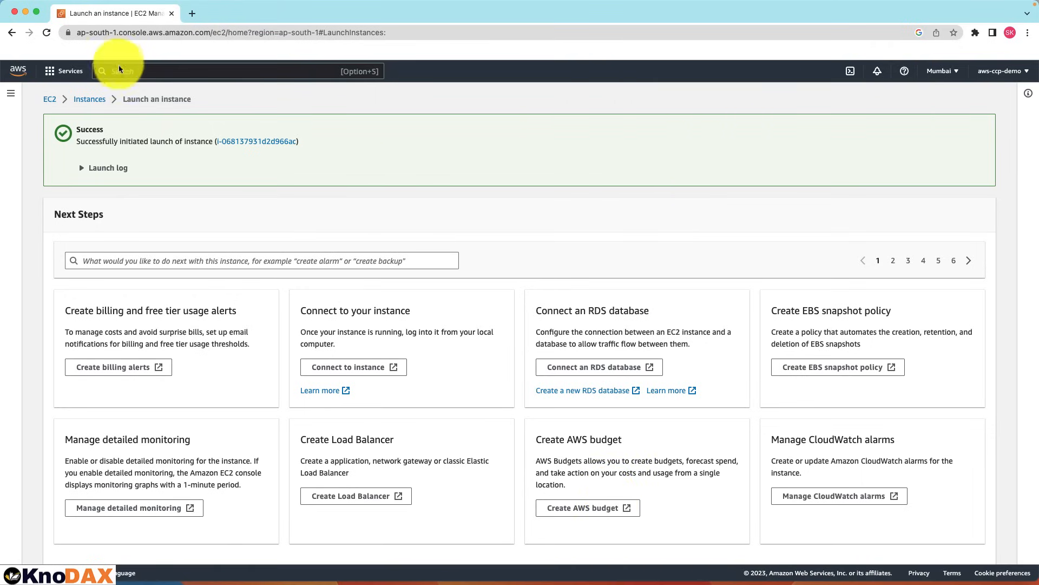
Go to the N. Virginia region's instances list and copy the running Demo Web Server's public IPv4 address.
{"action": "left_click", "coordinate": [94, 102]}
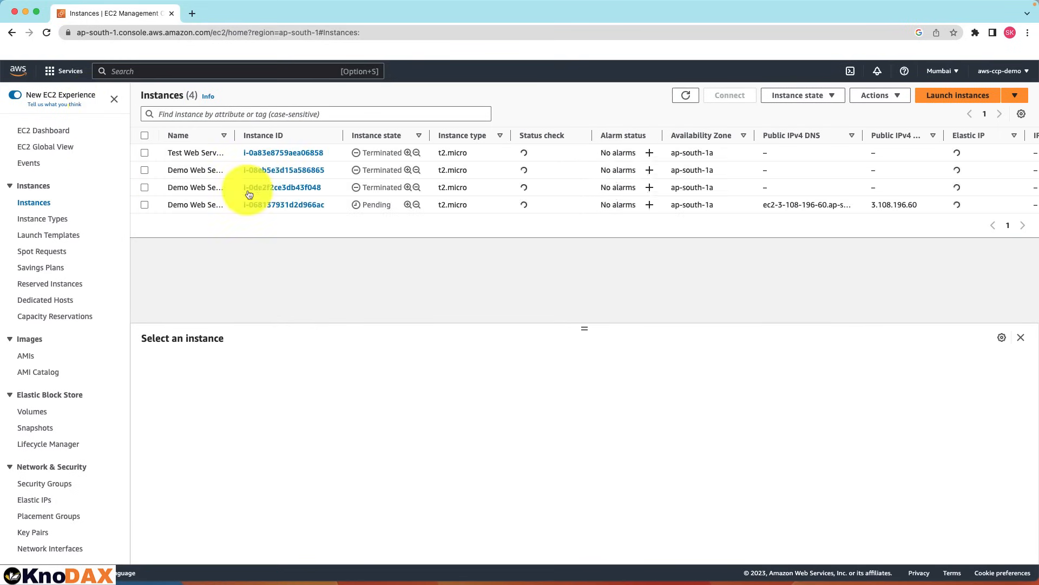
{"action": "left_click", "coordinate": [242, 134]}
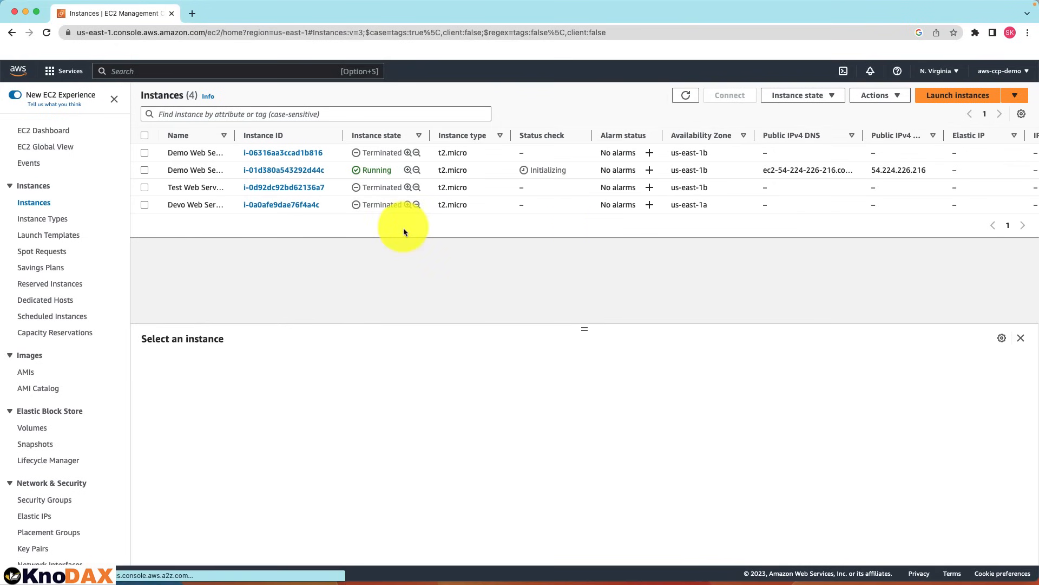
{"action": "left_click", "coordinate": [145, 170]}
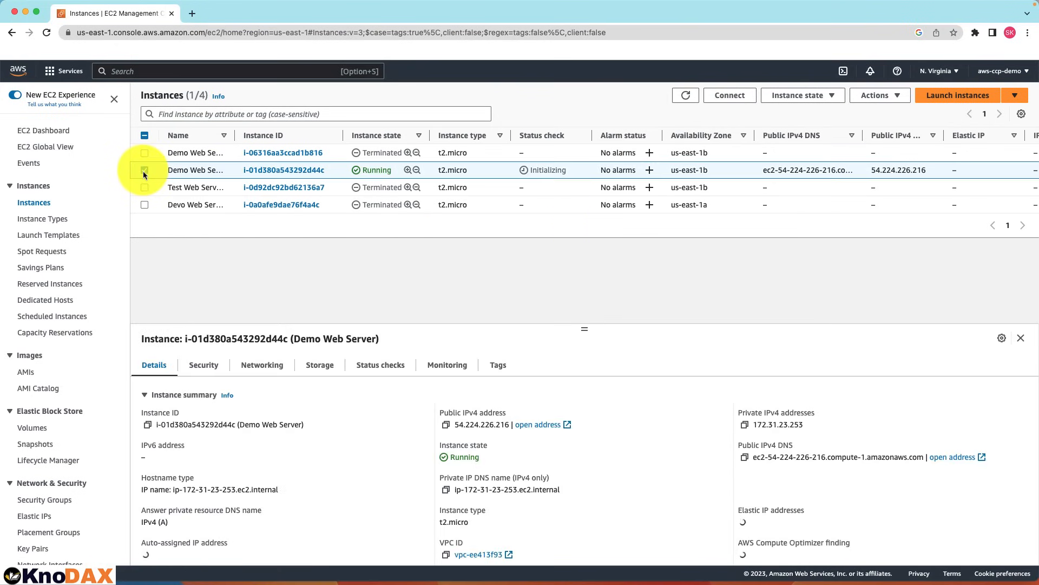
{"action": "left_click", "coordinate": [446, 424]}
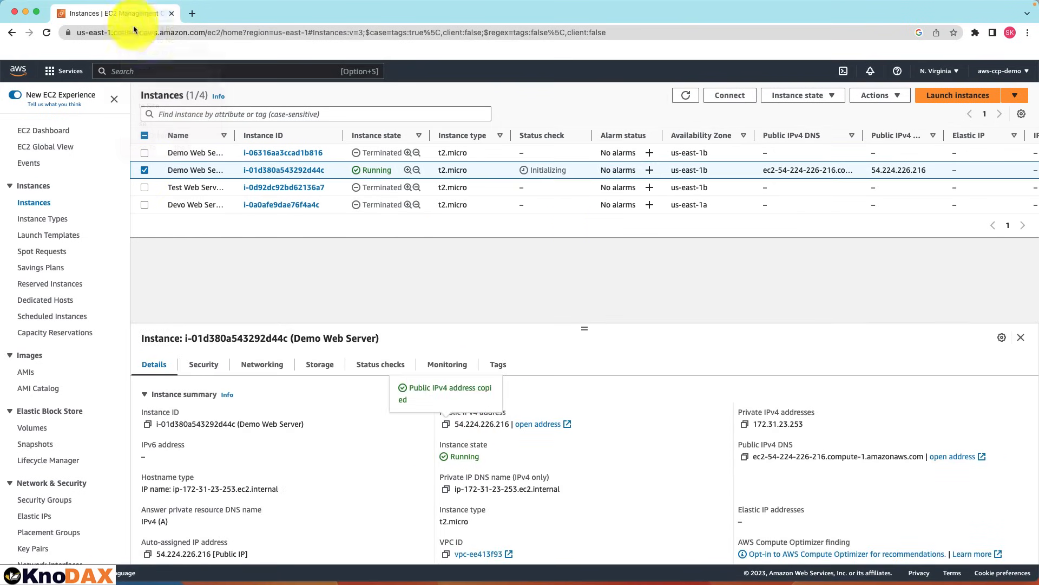
{"action": "key", "text": "super+t"}
{"action": "left_click", "coordinate": [129, 34]}
{"action": "key", "text": "super+v"}
{"action": "type", "text": "http://"}
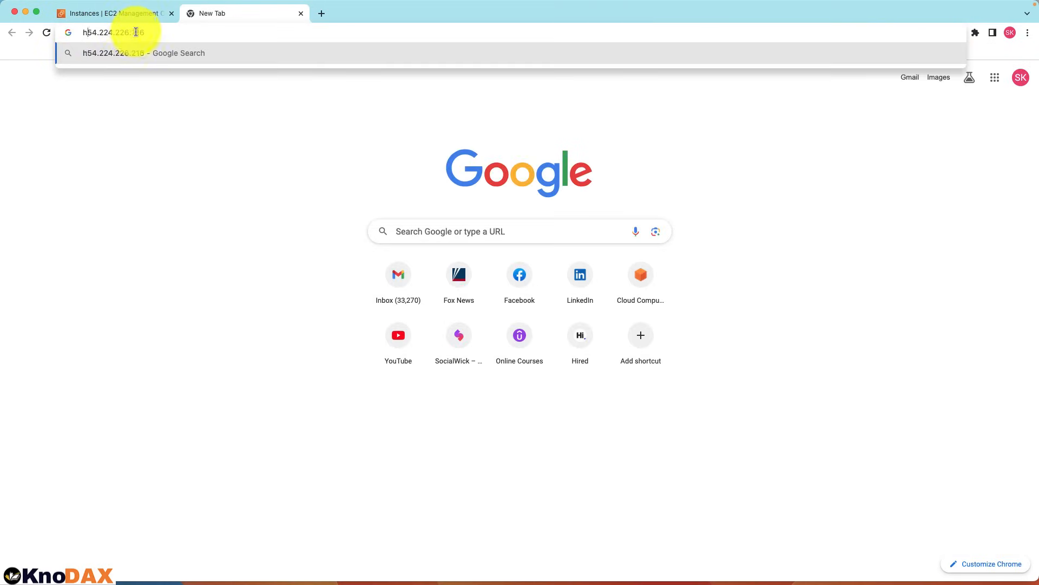
{"action": "key", "text": "Return"}
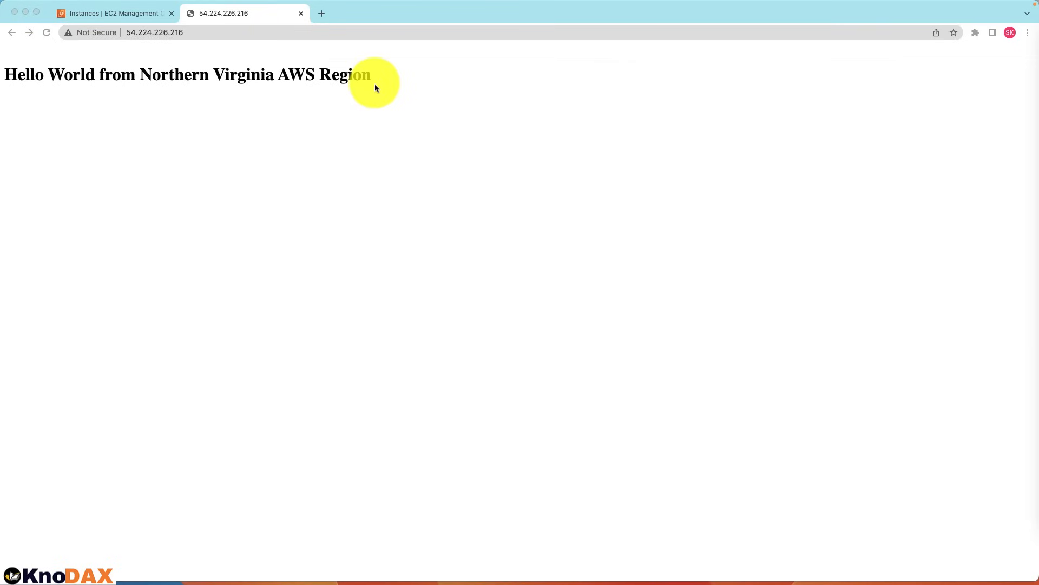
{"action": "left_click", "coordinate": [137, 16]}
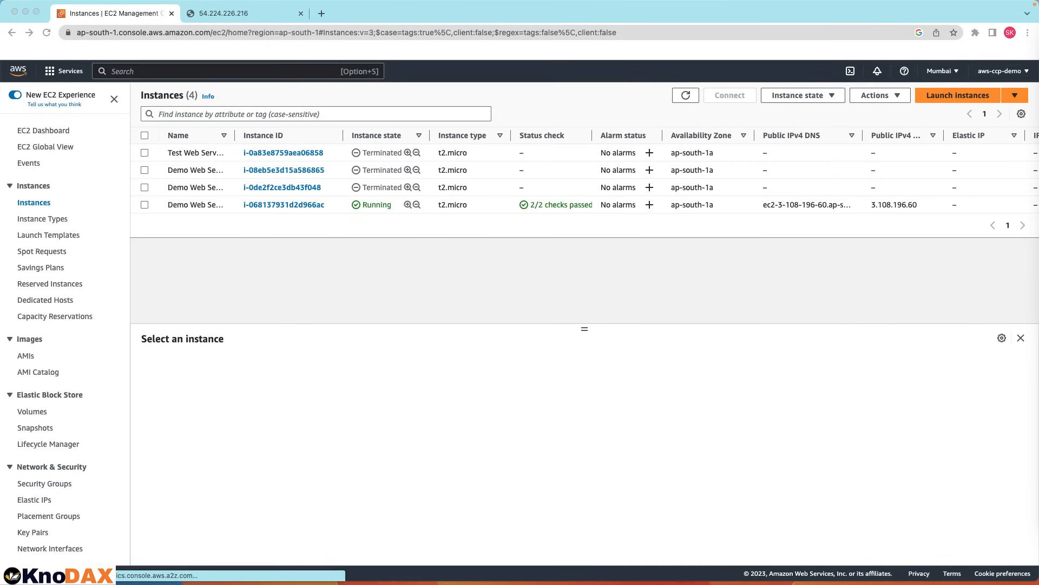
{"action": "left_click", "coordinate": [437, 204]}
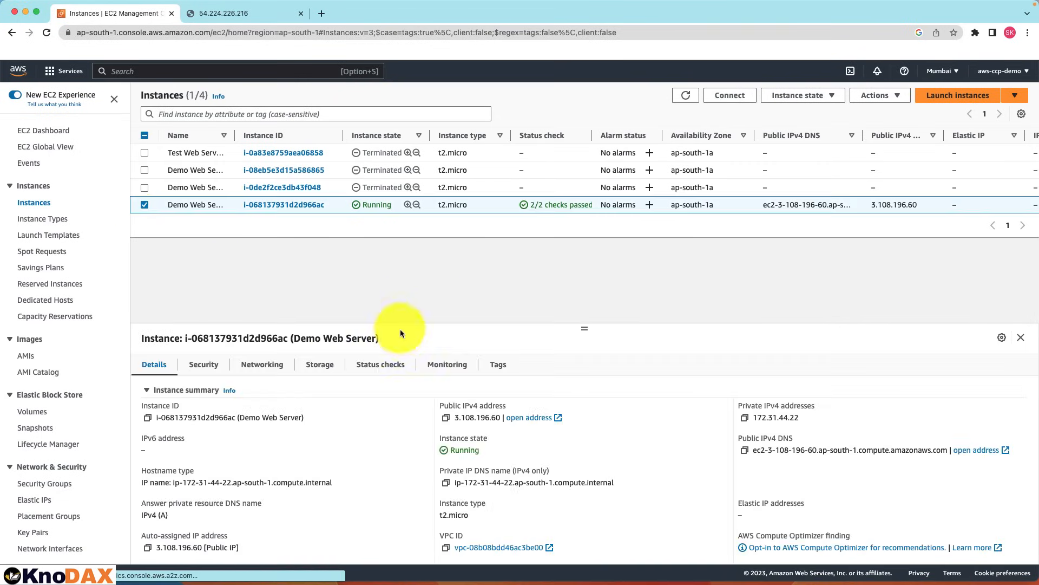
{"action": "left_click", "coordinate": [257, 16]}
{"action": "left_click", "coordinate": [322, 13]}
{"action": "left_click", "coordinate": [253, 32]}
{"action": "key", "text": "super+v"}
{"action": "left_click", "coordinate": [83, 32]}
{"action": "type", "text": "http://"}
{"action": "key", "text": "Return"}
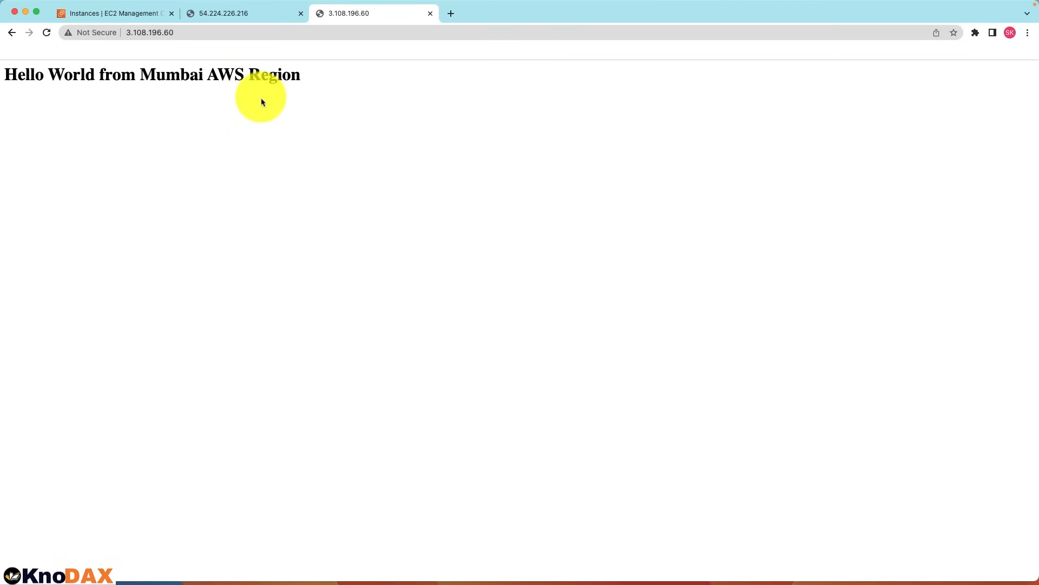
{"action": "left_click", "coordinate": [249, 12]}
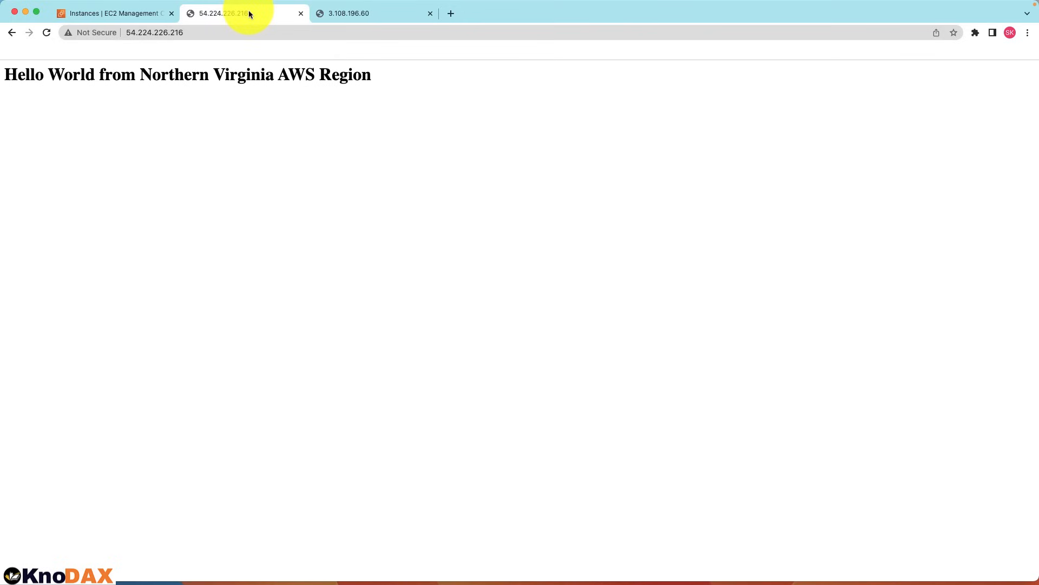
{"action": "left_click", "coordinate": [368, 14]}
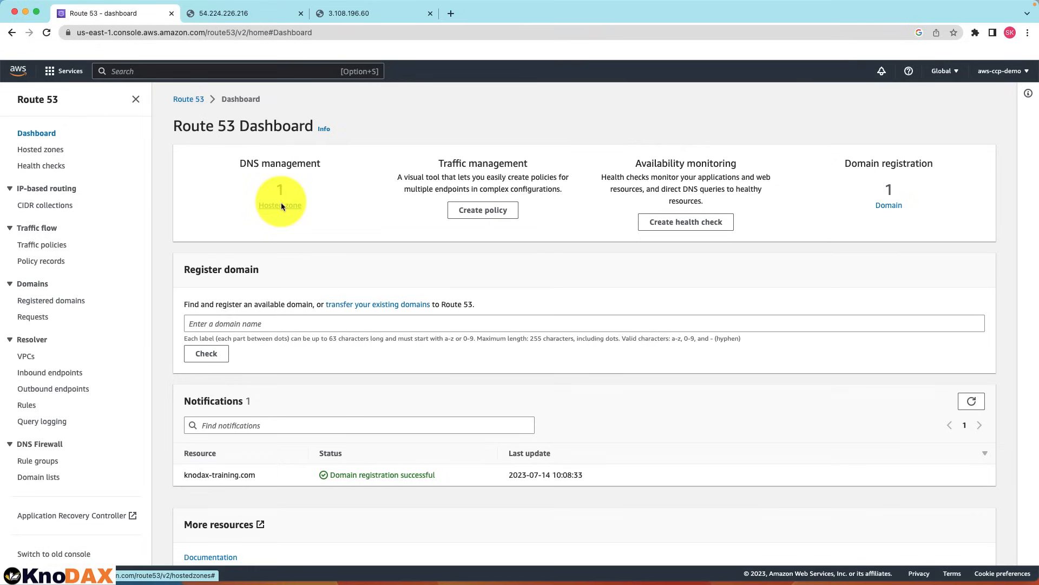
{"action": "left_click", "coordinate": [281, 205]}
{"action": "left_click", "coordinate": [272, 234]}
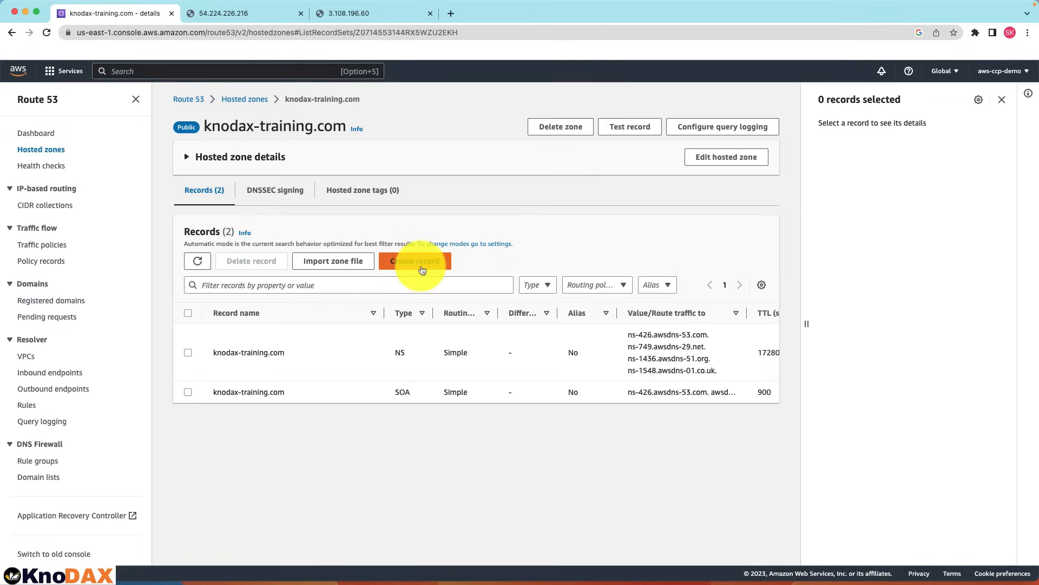
{"action": "left_click", "coordinate": [421, 262]}
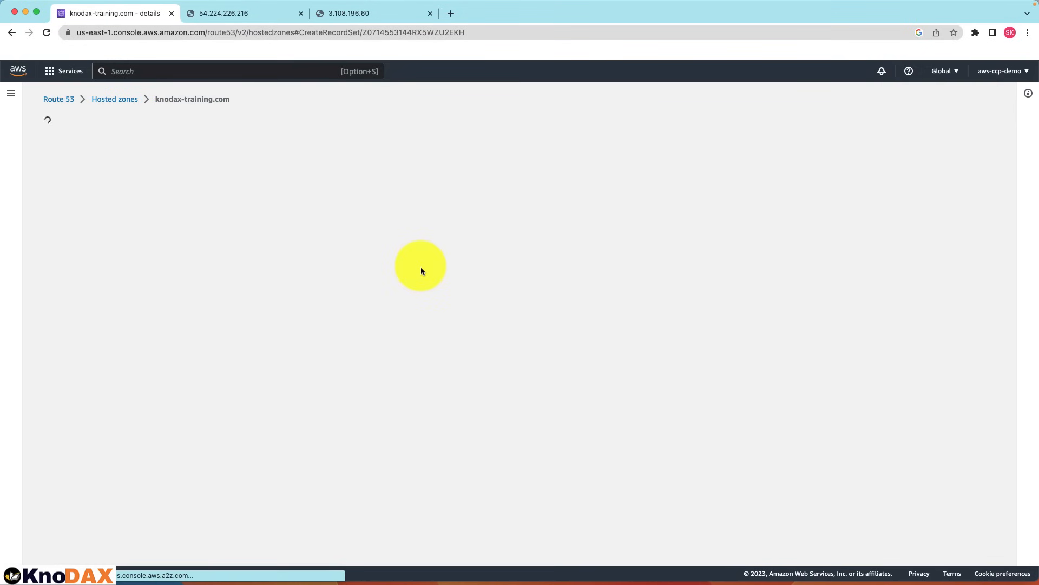
{"action": "type", "text": "www"}
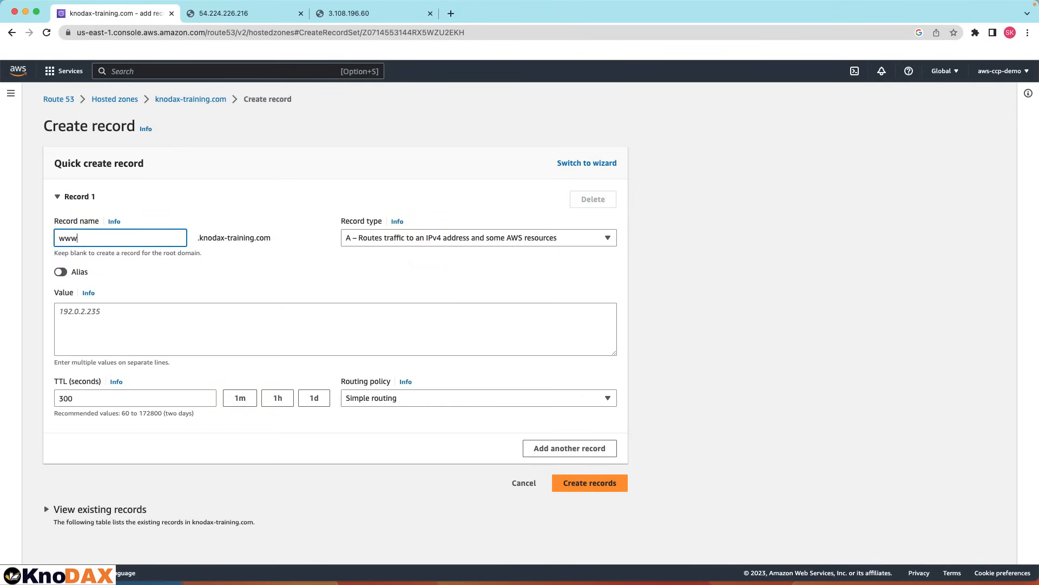
Set the first www record's value to the N. Virginia server address 54.224.226.216, taken from its web page tab.
{"action": "key", "text": "super+Tab"}
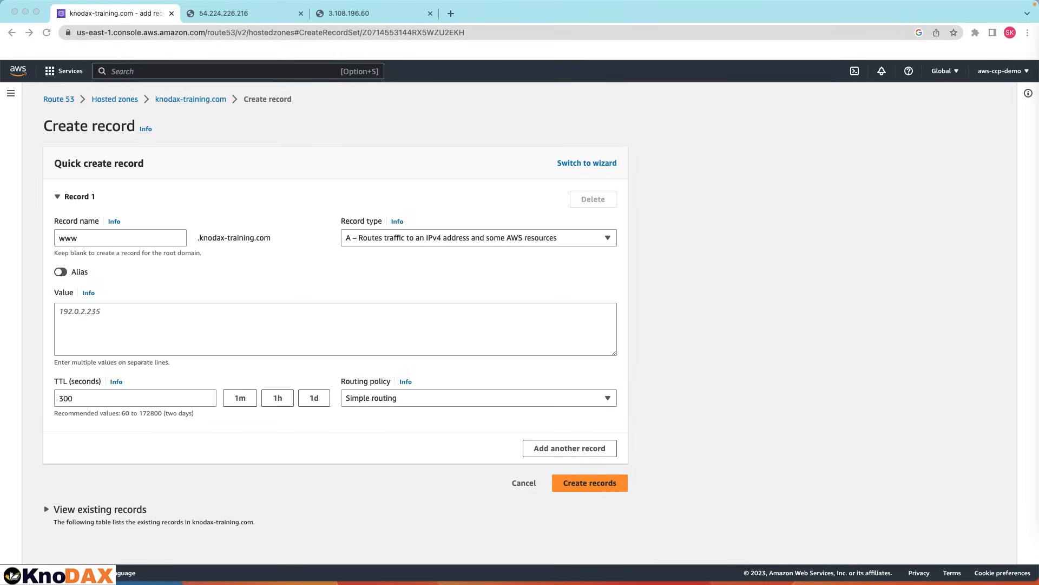
{"action": "left_click", "coordinate": [222, 13]}
{"action": "left_click", "coordinate": [213, 32]}
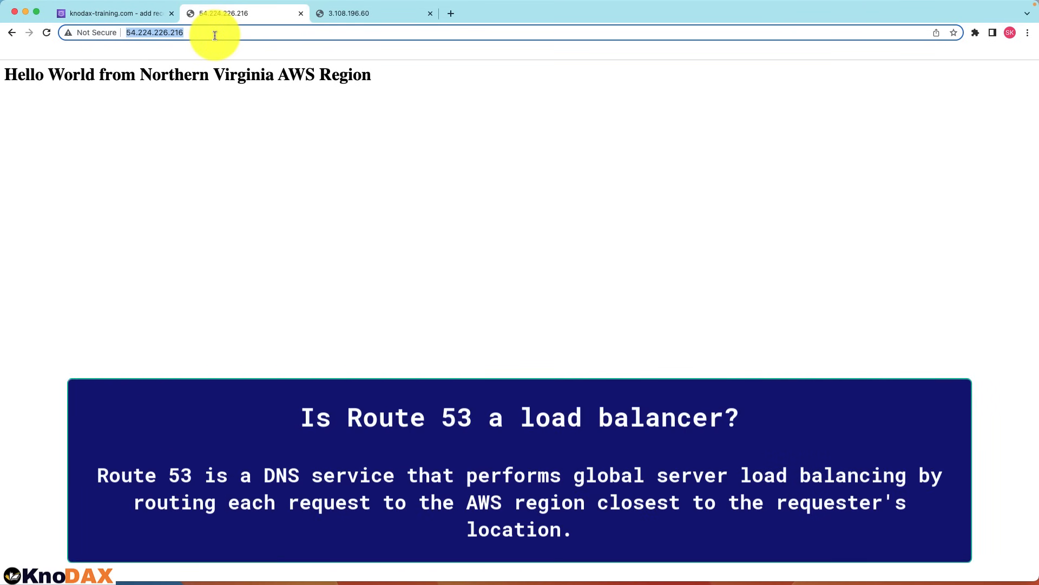
{"action": "left_click", "coordinate": [103, 13]}
{"action": "left_click", "coordinate": [110, 319]}
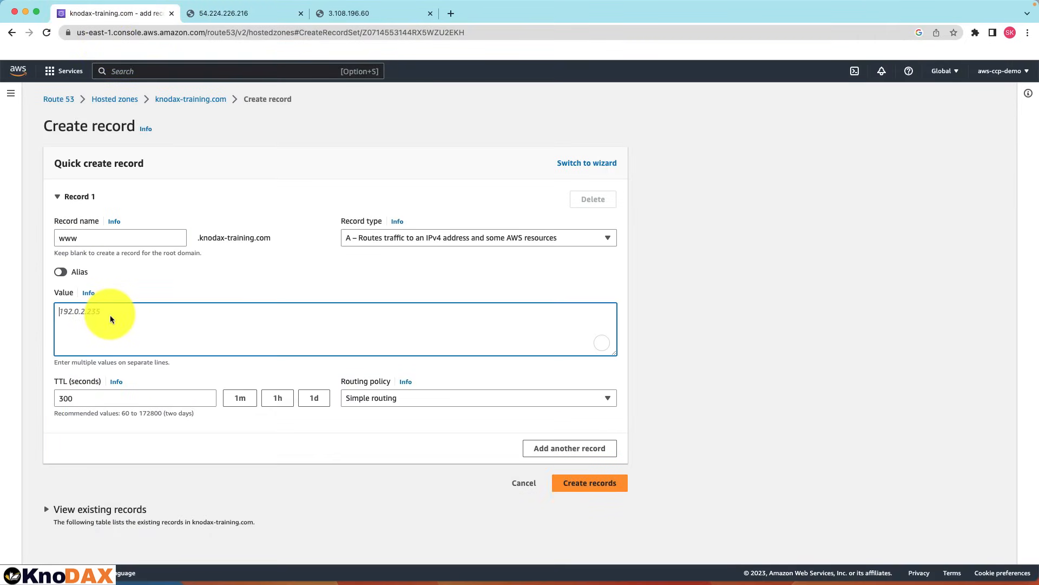
{"action": "key", "text": "super+v"}
{"action": "left_click_drag", "start_coordinate": [83, 311], "coordinate": [4, 314]}
{"action": "key", "text": "BackSpace"}
{"action": "key", "text": "BackSpace"}
Give the first record Latency routing with region US East (N. Virginia) and record ID "EC2 Instance N. Virginia".
{"action": "left_click", "coordinate": [418, 398]}
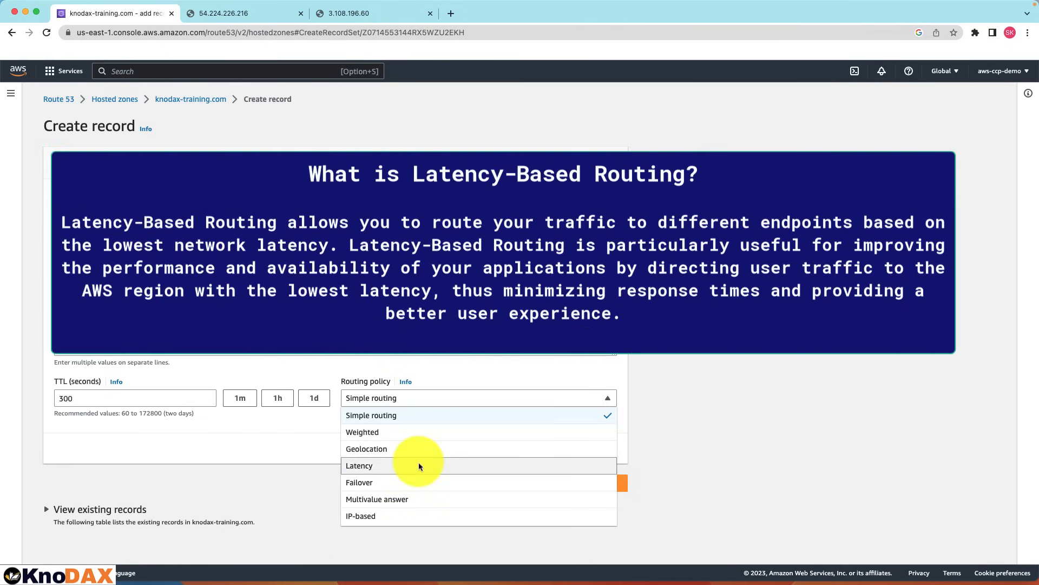
{"action": "left_click", "coordinate": [419, 467]}
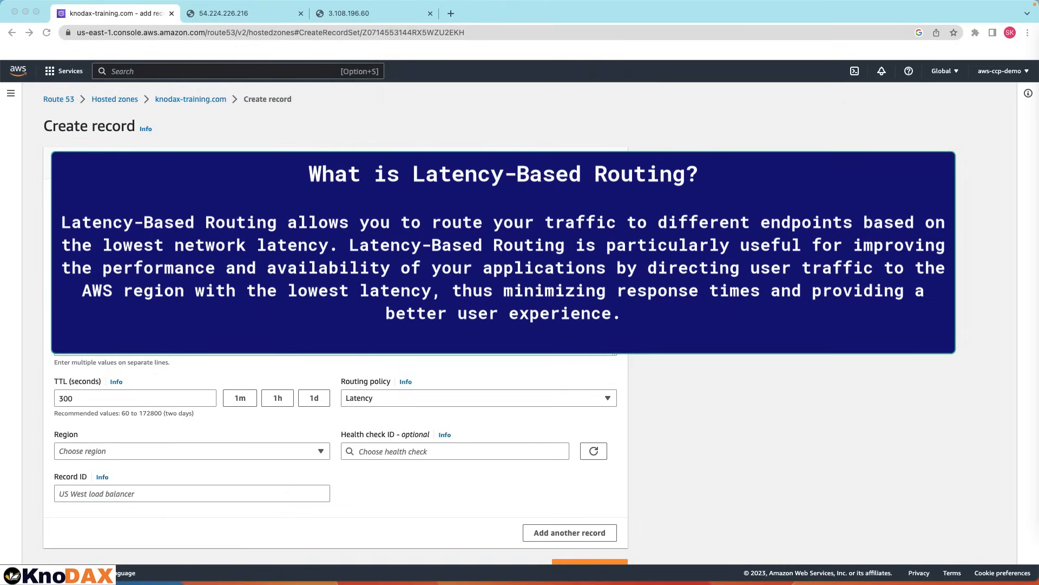
{"action": "scroll", "coordinate": [452, 444], "scroll_direction": "down", "scroll_amount": 2}
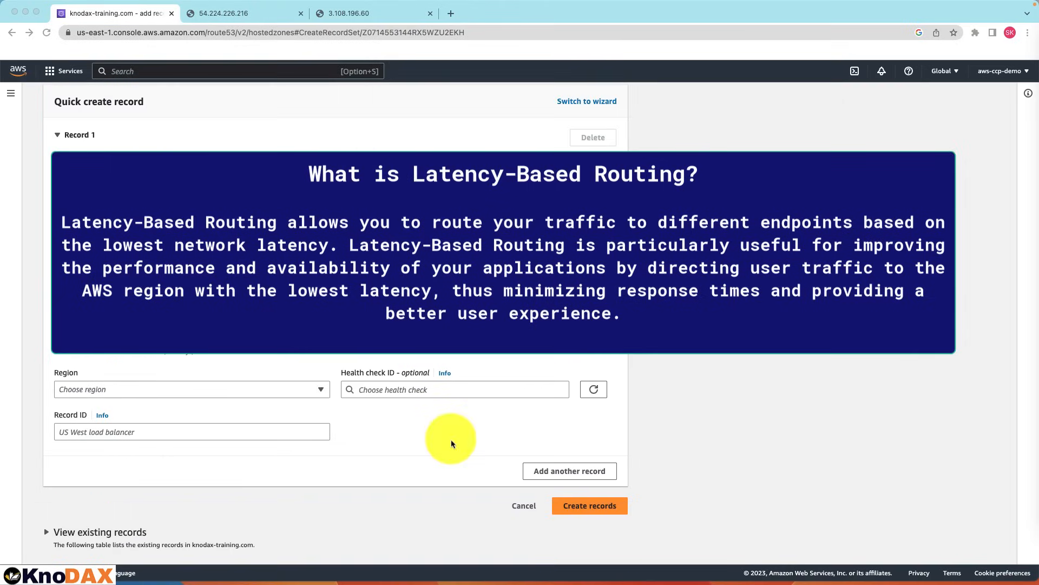
{"action": "left_click", "coordinate": [125, 388]}
{"action": "type", "text": "Vir"}
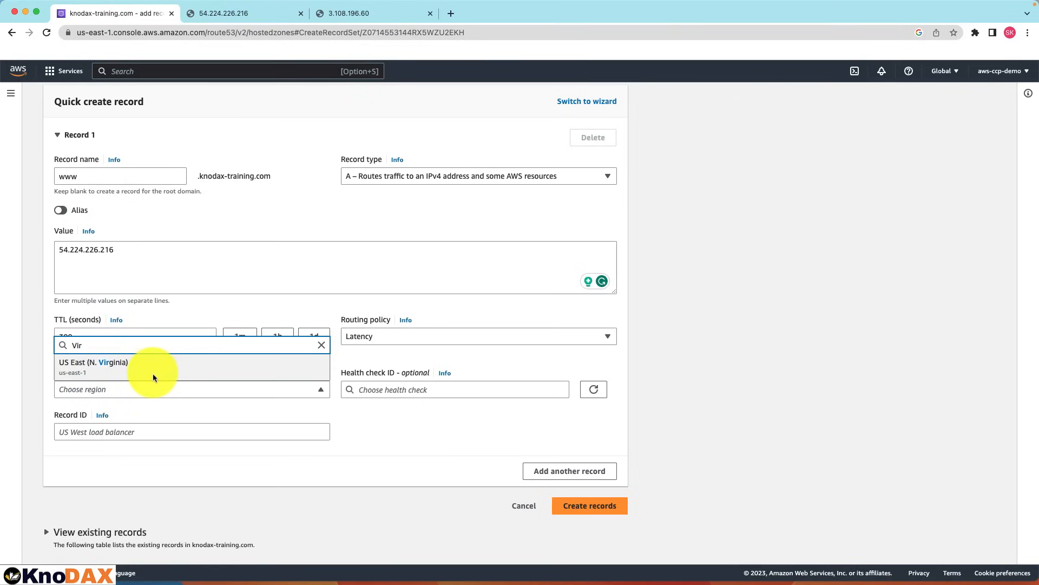
{"action": "left_click", "coordinate": [121, 368]}
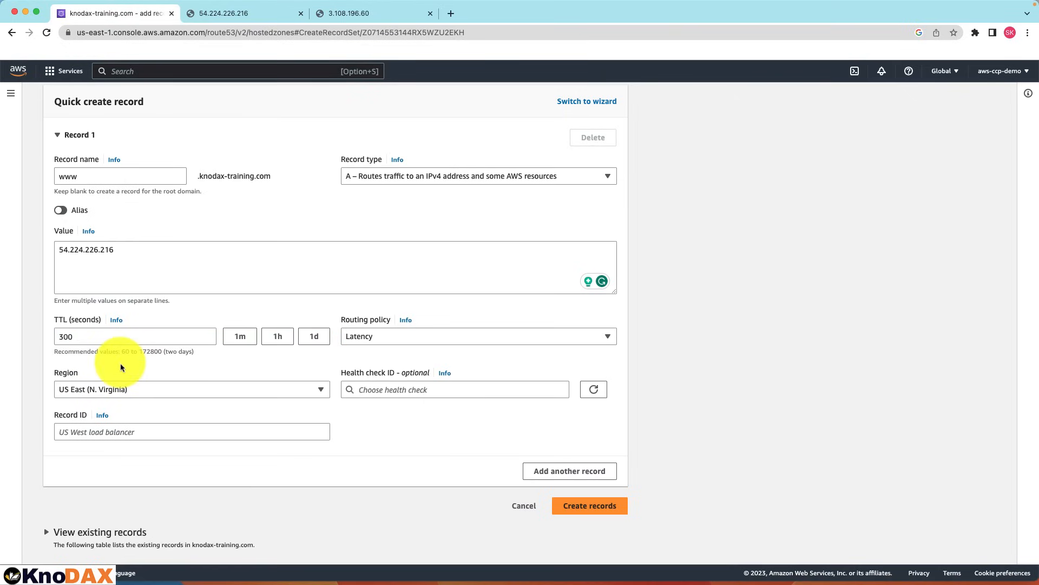
{"action": "left_click", "coordinate": [156, 431]}
{"action": "type", "text": "EC2 Instance N. Virginia"}
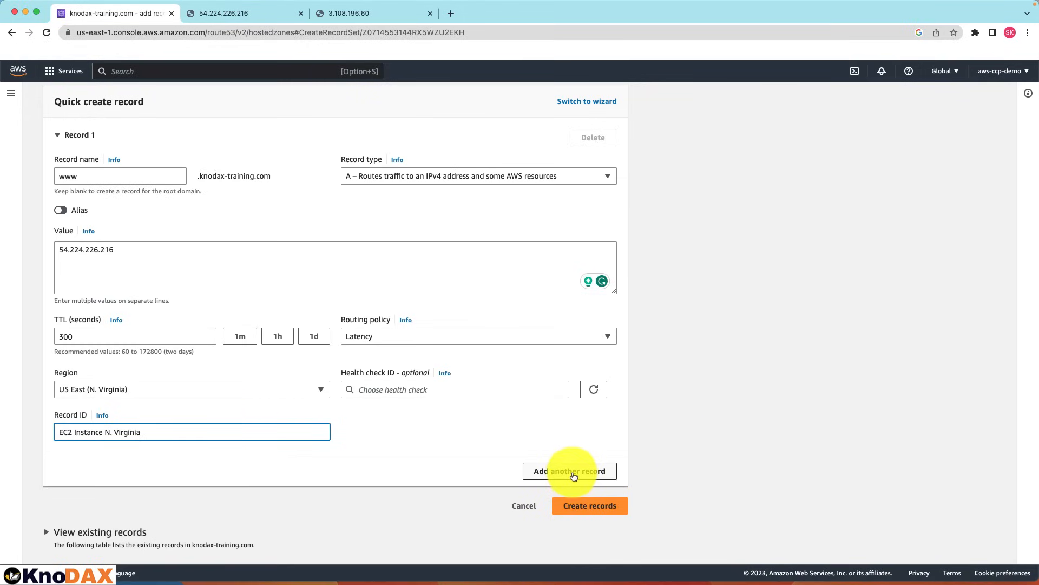
{"action": "left_click", "coordinate": [574, 471]}
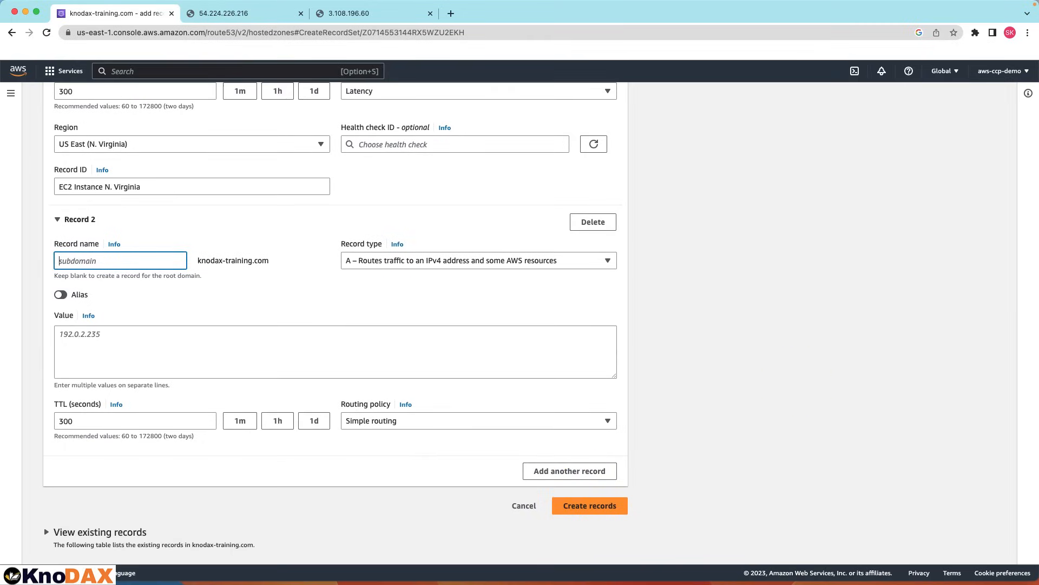
{"action": "type", "text": "w"}
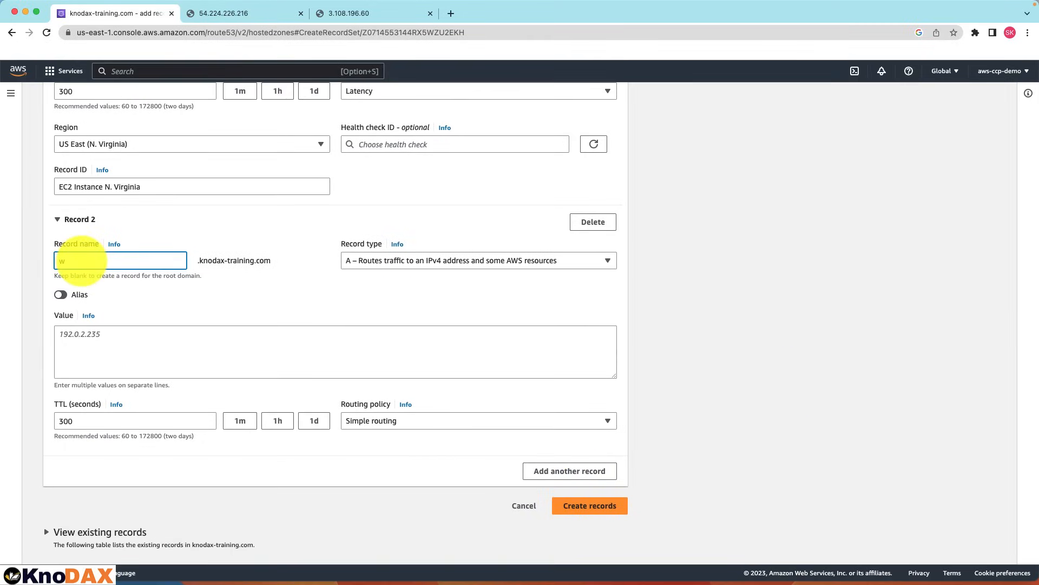
{"action": "type", "text": "ww"}
Set the second www record's value to the Mumbai server address 3.108.196.60, without the http prefix or slashes.
{"action": "left_click", "coordinate": [102, 343]}
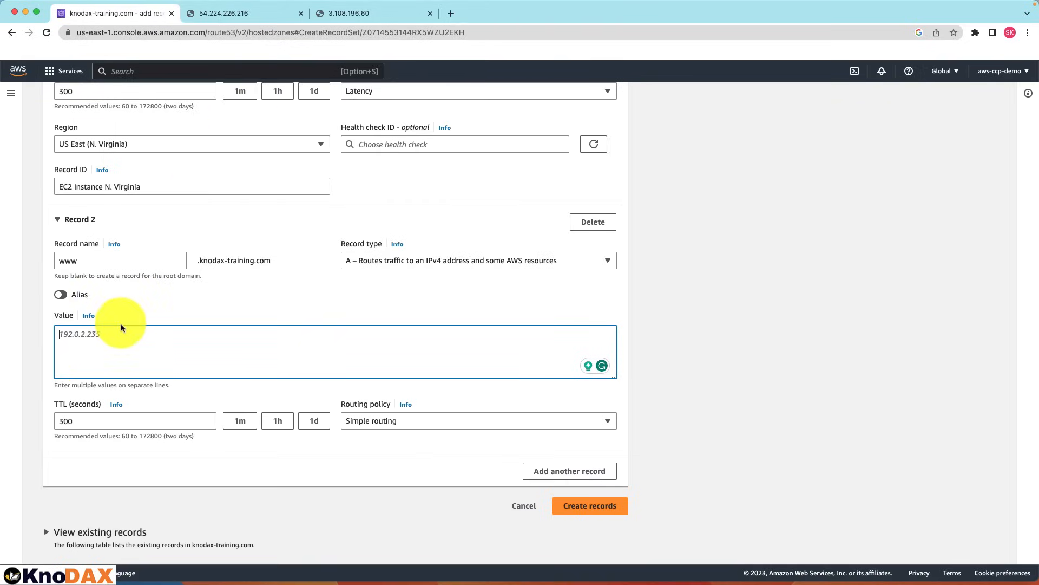
{"action": "left_click", "coordinate": [370, 17]}
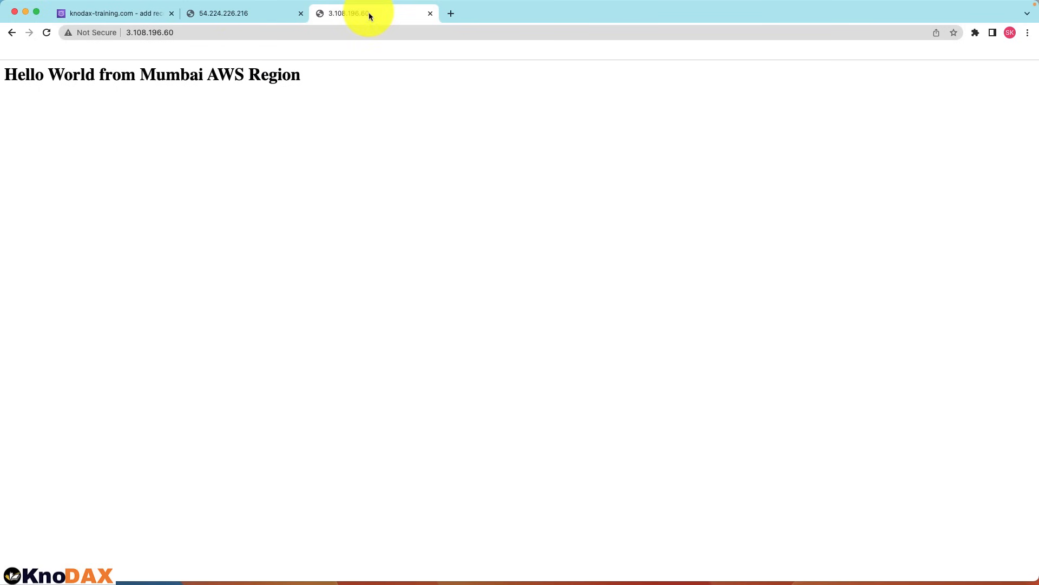
{"action": "left_click", "coordinate": [219, 32]}
{"action": "left_click", "coordinate": [130, 17]}
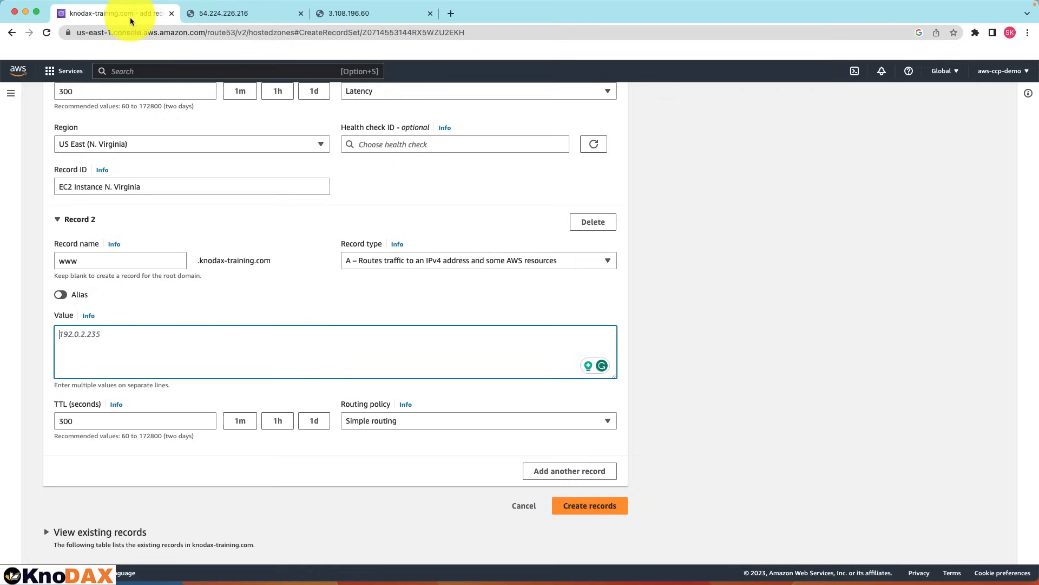
{"action": "key", "text": "super+a"}
{"action": "key", "text": "super+v"}
{"action": "left_click_drag", "start_coordinate": [80, 335], "coordinate": [2, 336]}
{"action": "key", "text": "Delete"}
{"action": "key", "text": "Delete"}
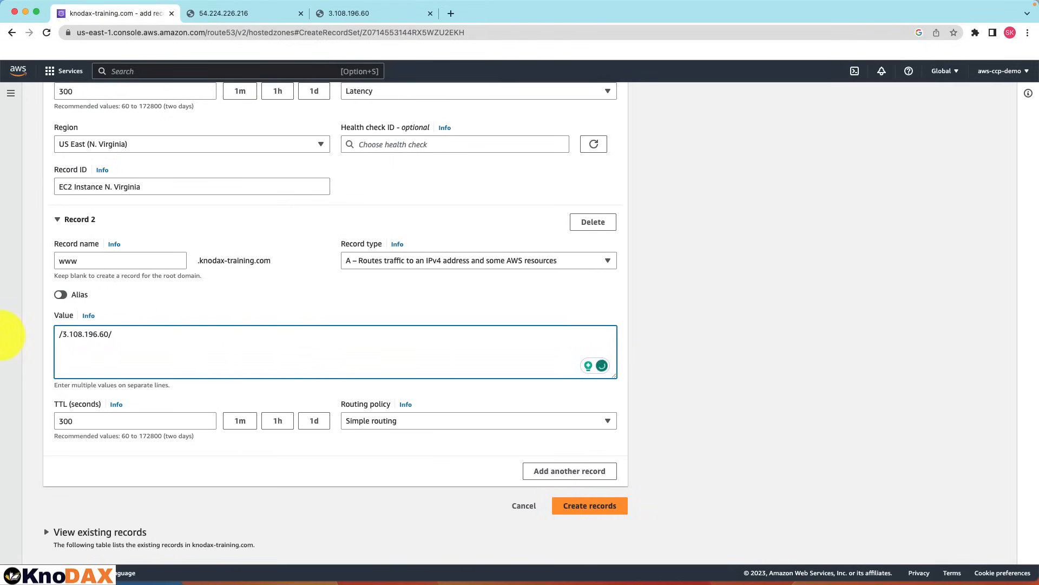
{"action": "left_click", "coordinate": [125, 337]}
{"action": "key", "text": "BackSpace"}
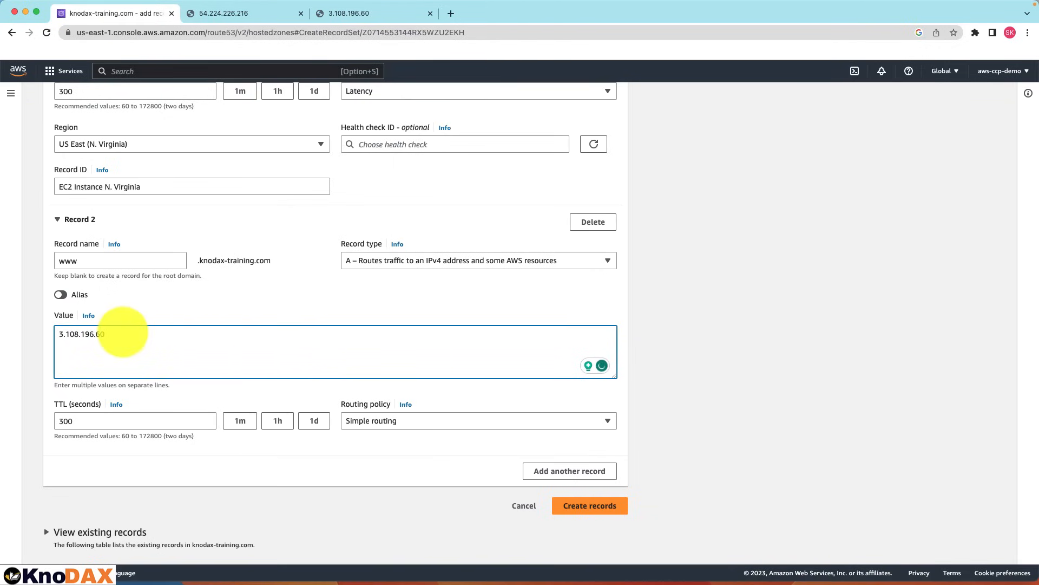
Give the second record Latency routing with region Asia Pacific (Mumbai) and record ID "EC2 Instance Mumabi Regin".
{"action": "left_click", "coordinate": [411, 427]}
{"action": "left_click", "coordinate": [379, 490]}
{"action": "left_click", "coordinate": [162, 389]}
{"action": "type", "text": "Mum"}
{"action": "left_click", "coordinate": [133, 373]}
{"action": "left_click", "coordinate": [127, 431]}
{"action": "type", "text": "EC2 Instance Mumabi"}
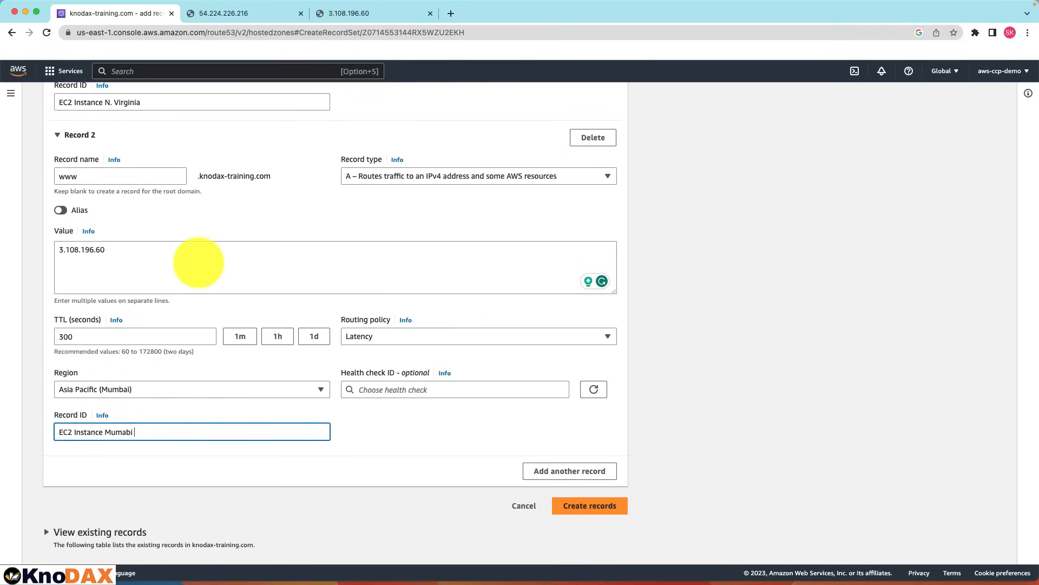
{"action": "type", "text": " Regin"}
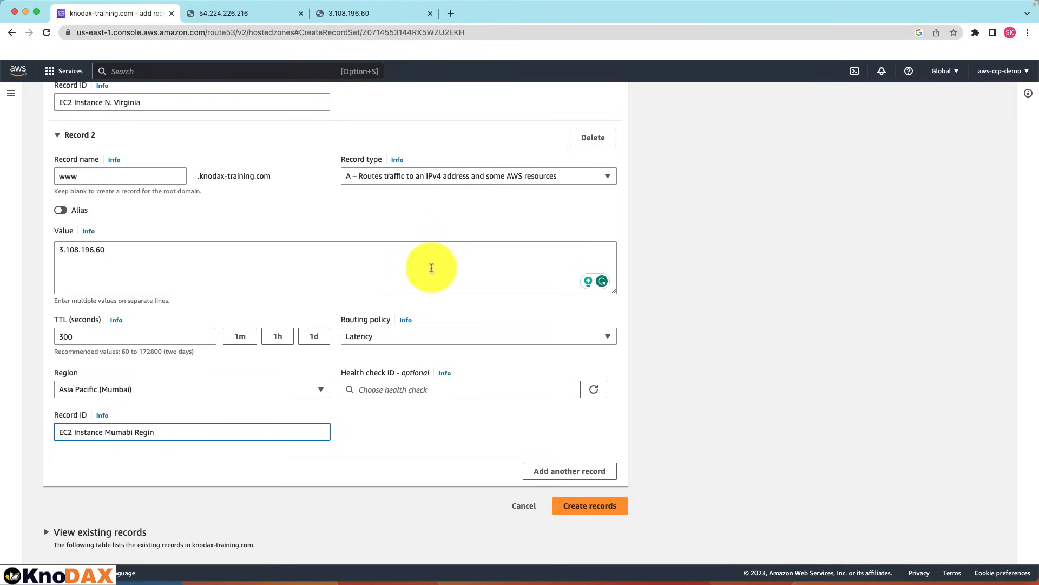
Review the values of both www latency records and create the records in the knodax-training.com hosted zone.
{"action": "scroll", "coordinate": [431, 268], "scroll_direction": "up", "scroll_amount": 4}
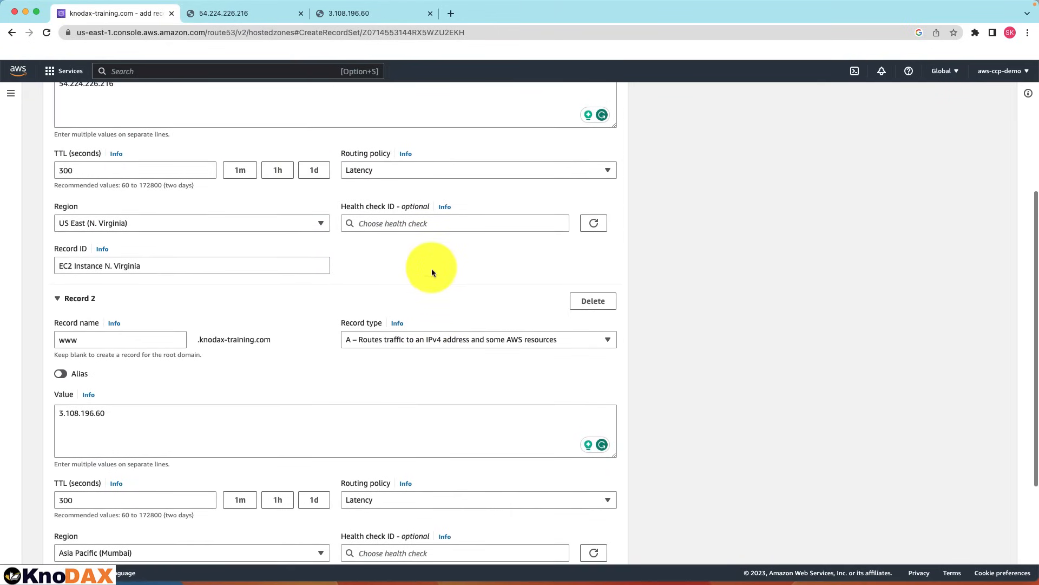
{"action": "scroll", "coordinate": [431, 270], "scroll_direction": "up", "scroll_amount": 4}
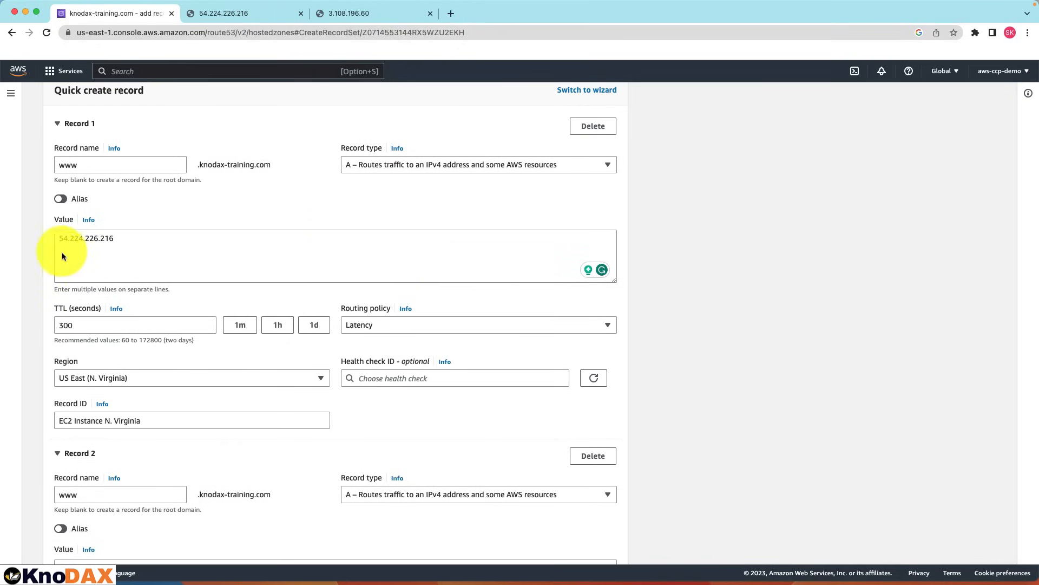
{"action": "scroll", "coordinate": [181, 292], "scroll_direction": "down", "scroll_amount": 6}
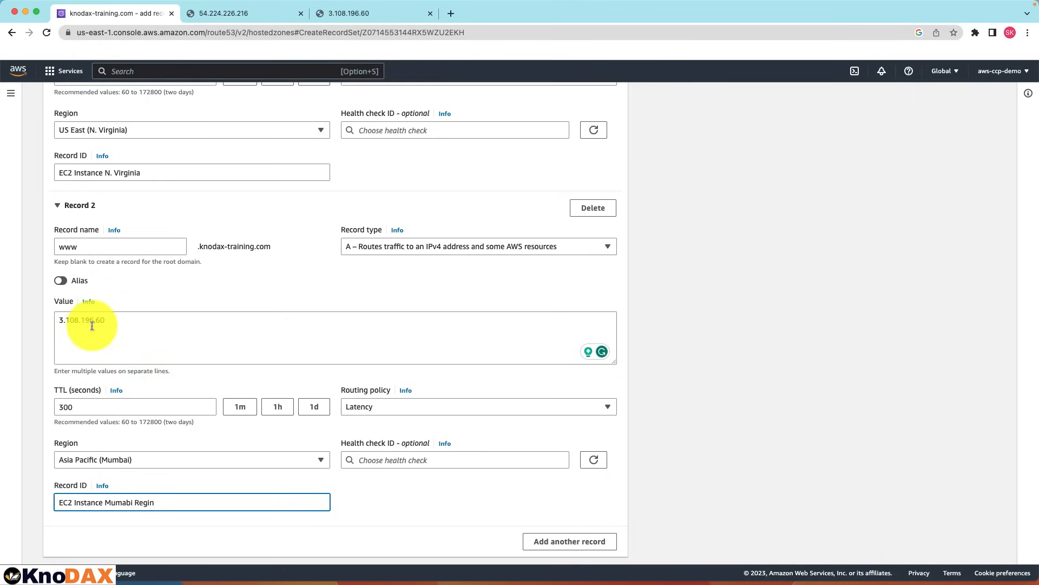
{"action": "scroll", "coordinate": [248, 321], "scroll_direction": "up", "scroll_amount": 3}
{"action": "scroll", "coordinate": [248, 321], "scroll_direction": "up", "scroll_amount": 5}
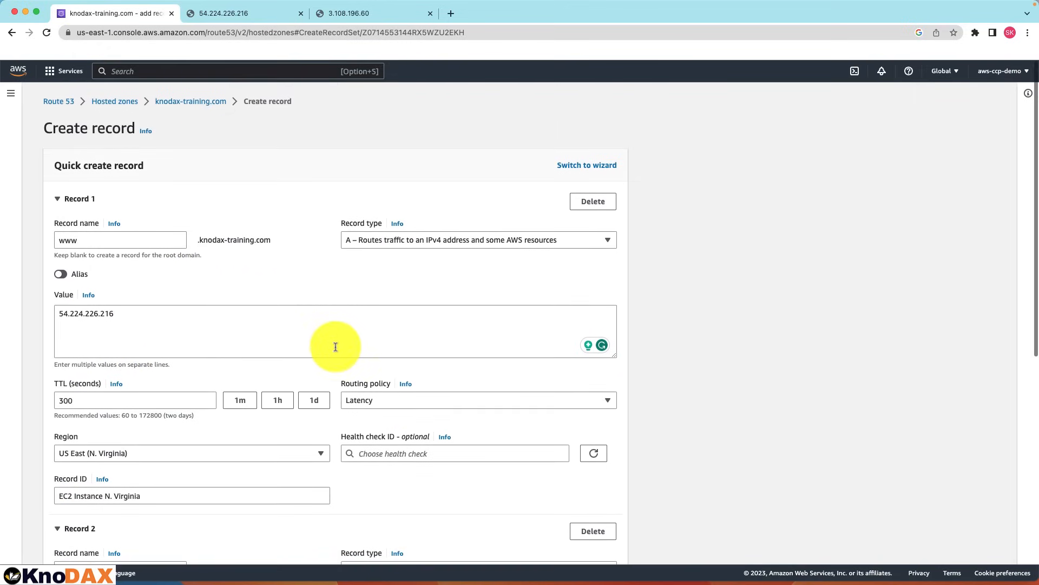
{"action": "scroll", "coordinate": [400, 416], "scroll_direction": "down", "scroll_amount": 9}
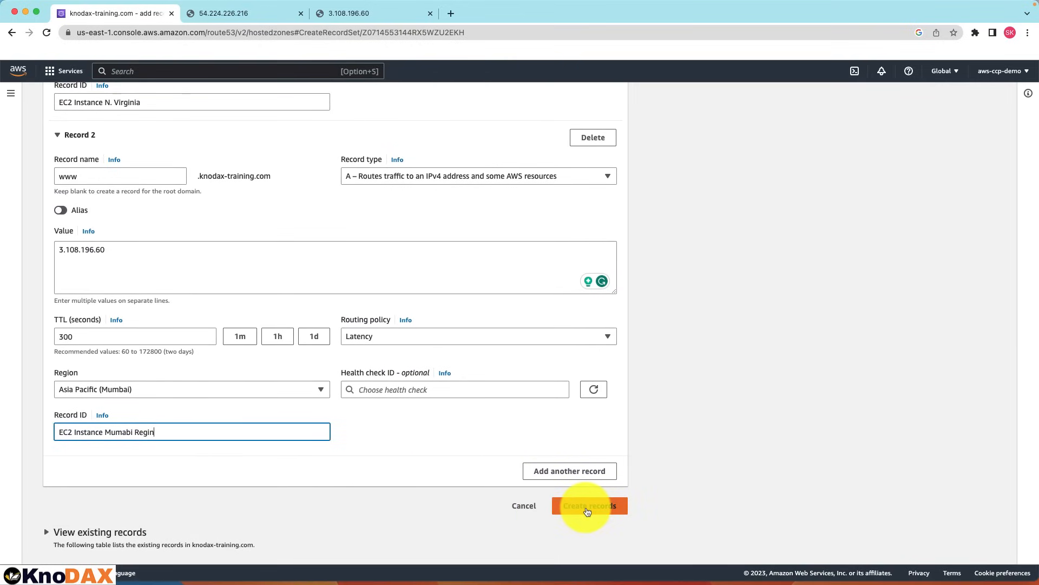
{"action": "left_click", "coordinate": [588, 509]}
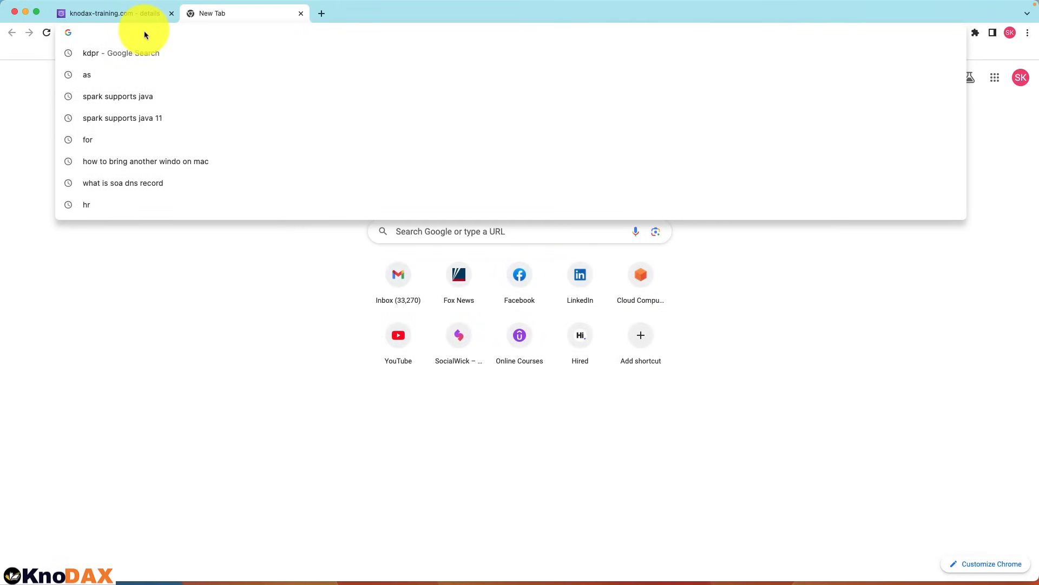
{"action": "type", "text": "ht"}
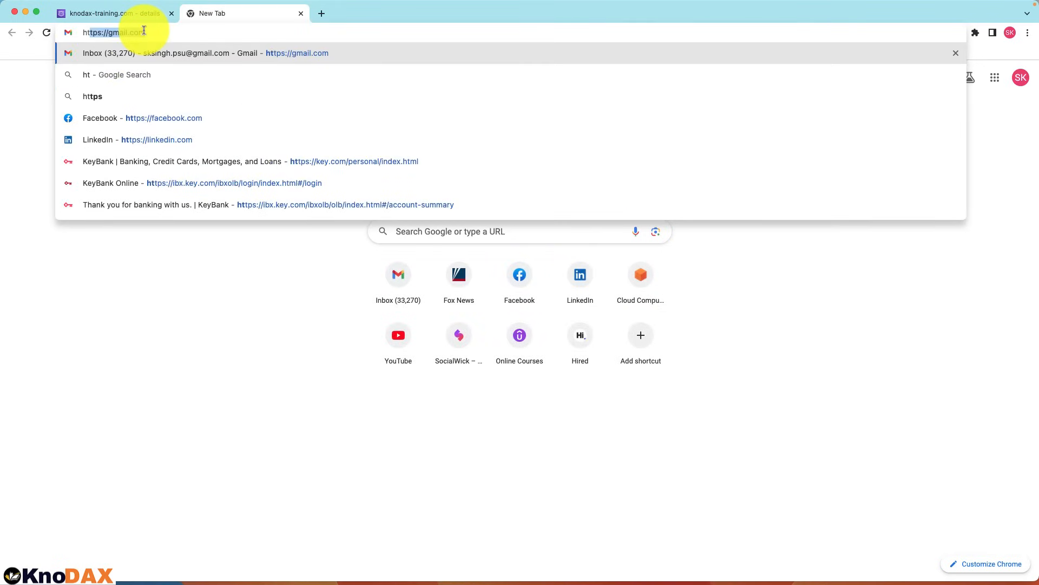
{"action": "type", "text": "tp://www.knodax-training.com"}
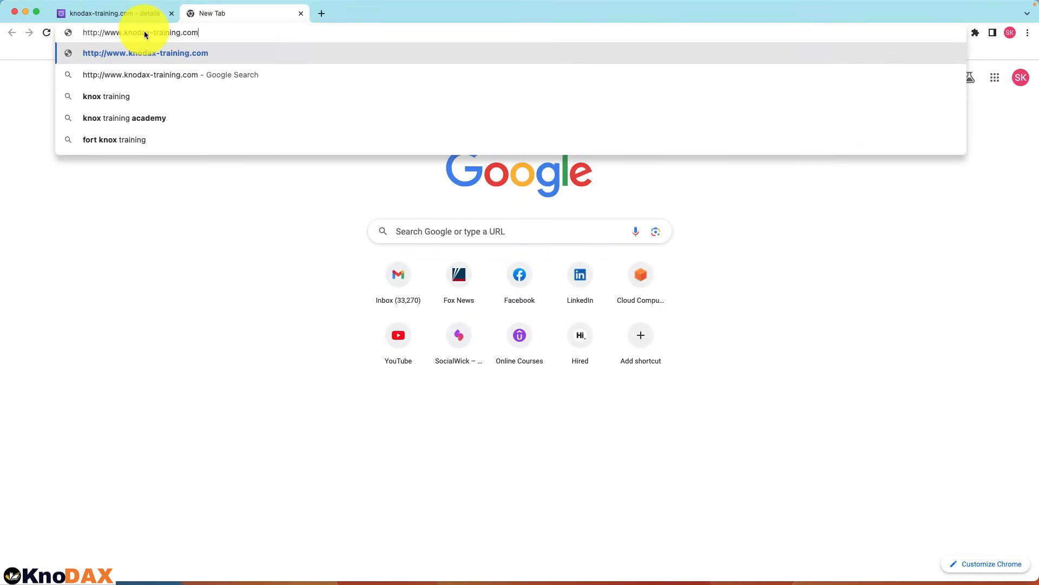
{"action": "key", "text": "Return"}
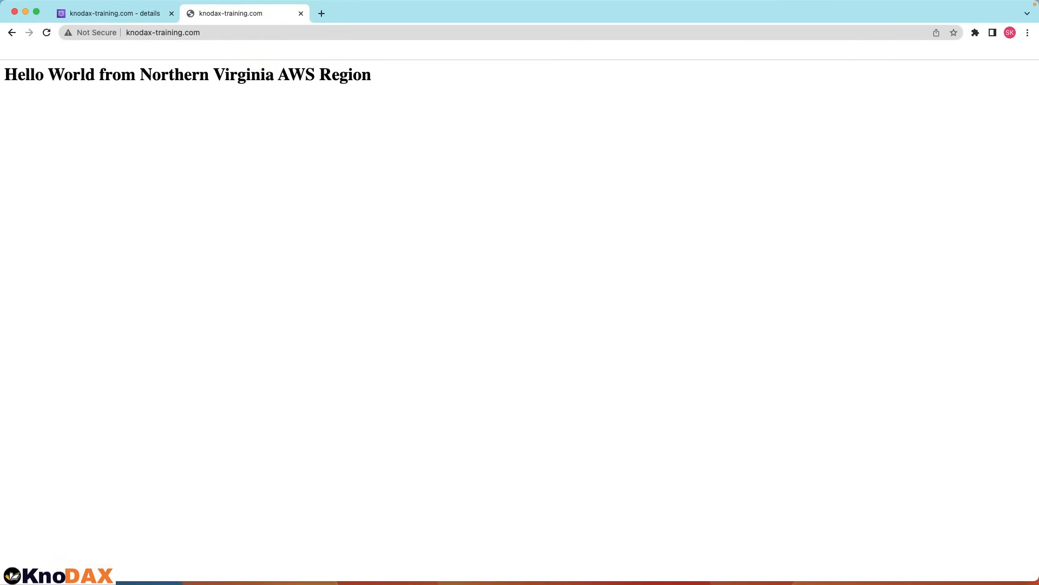
{"action": "key", "text": "super+Tab"}
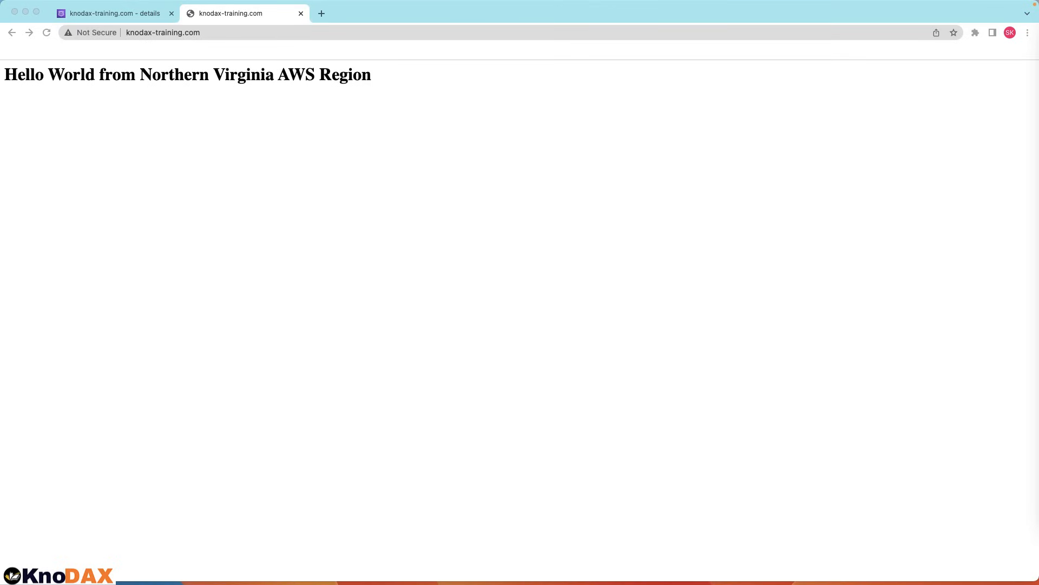
{"action": "left_click_drag", "start_coordinate": [1038, 184], "coordinate": [447, 126]}
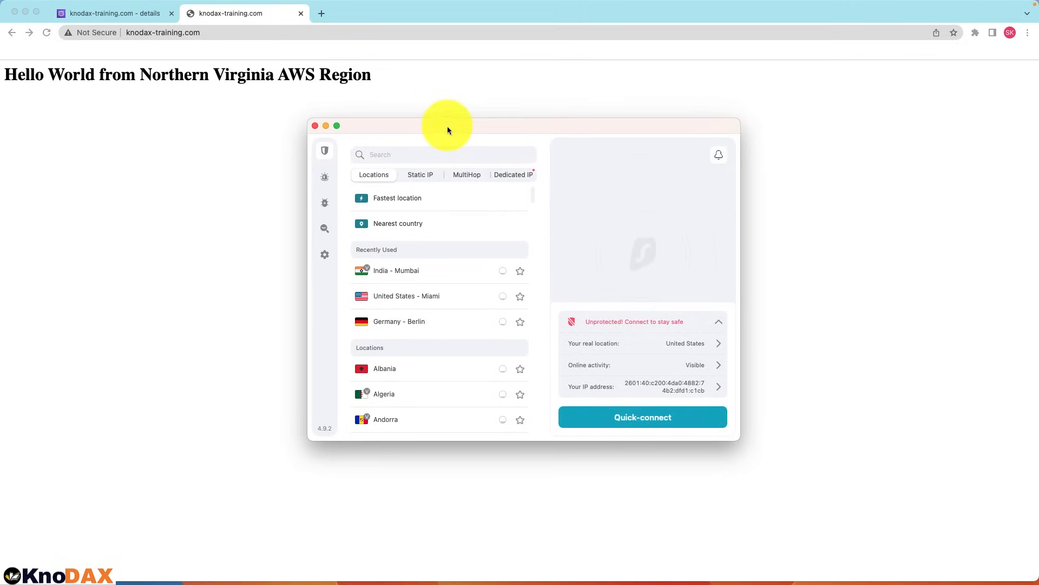
{"action": "left_click", "coordinate": [401, 279]}
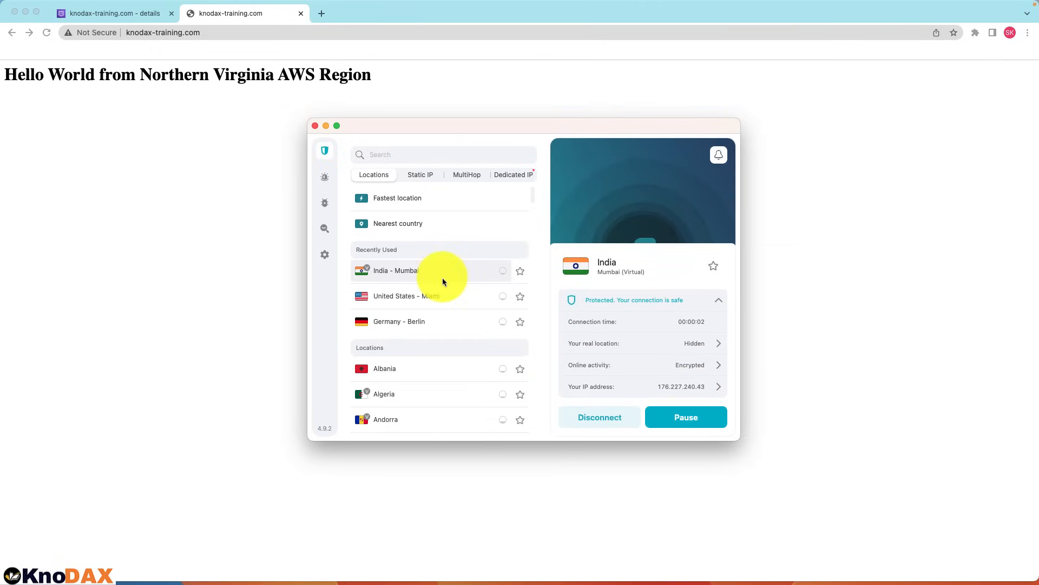
{"action": "left_click", "coordinate": [428, 276]}
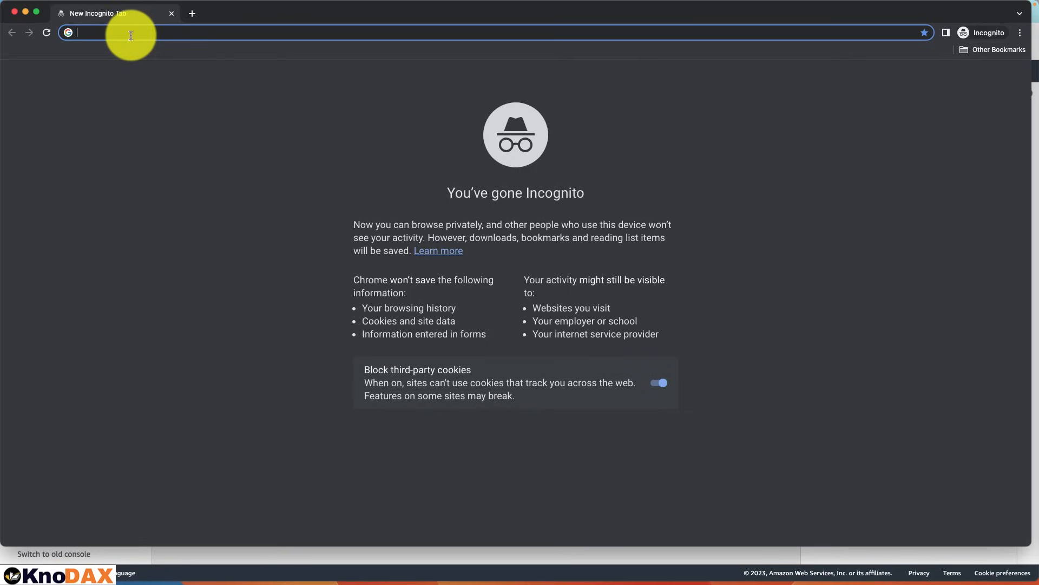
{"action": "type", "text": "http://www.knodax-training.com"}
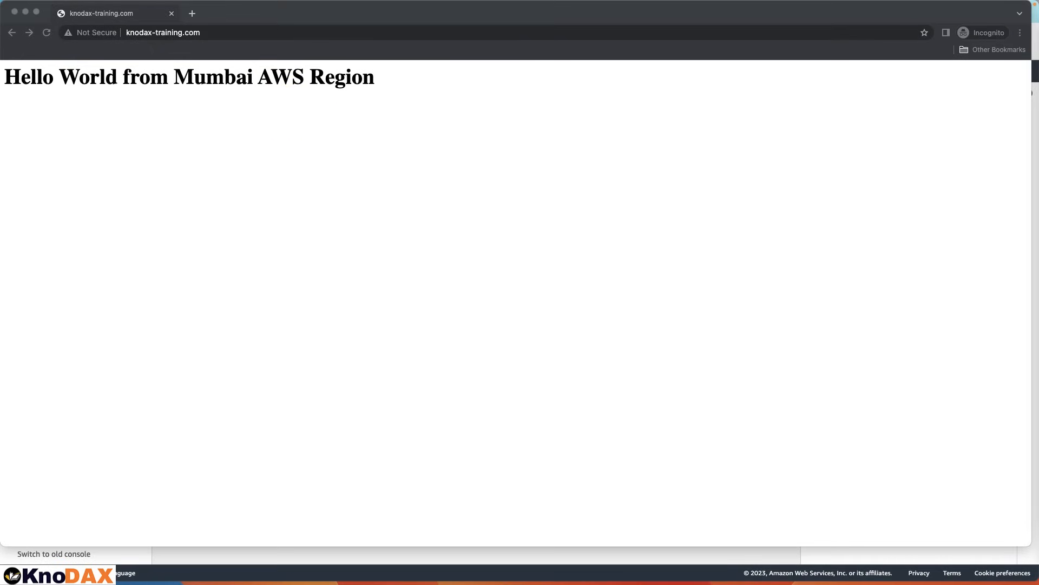
Connect the VPN to Singapore and reload knodax-training.com in the incognito window.
{"action": "left_click", "coordinate": [547, 138]}
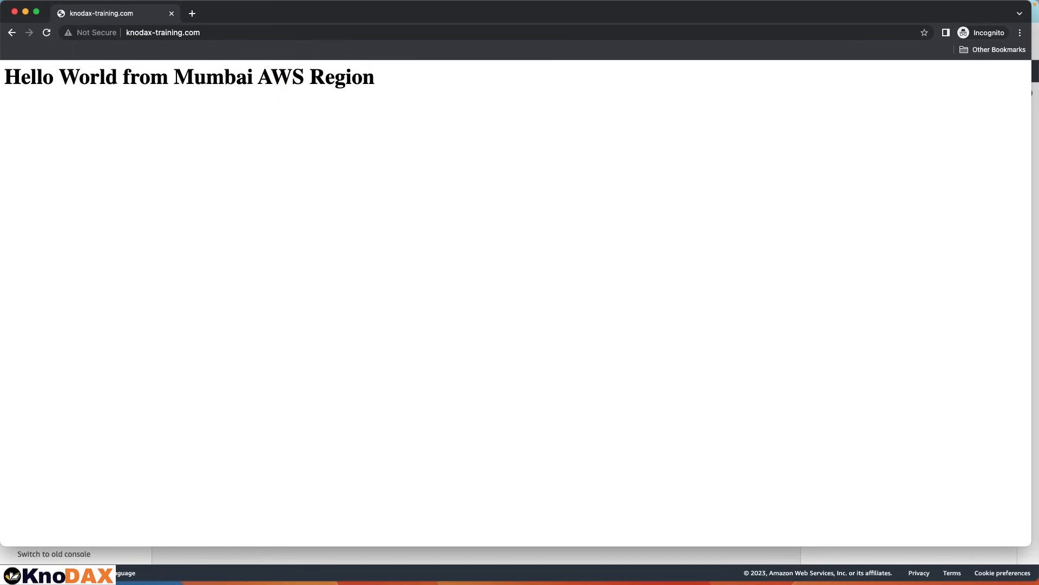
{"action": "key", "text": "super+Tab"}
{"action": "left_click_drag", "start_coordinate": [516, 131], "coordinate": [474, 119]}
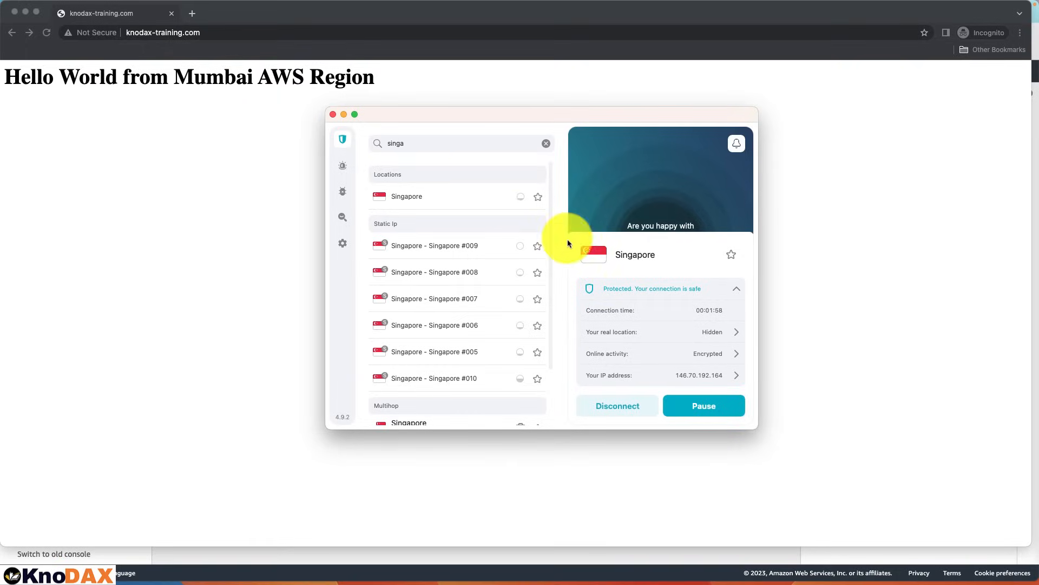
{"action": "left_click", "coordinate": [840, 219]}
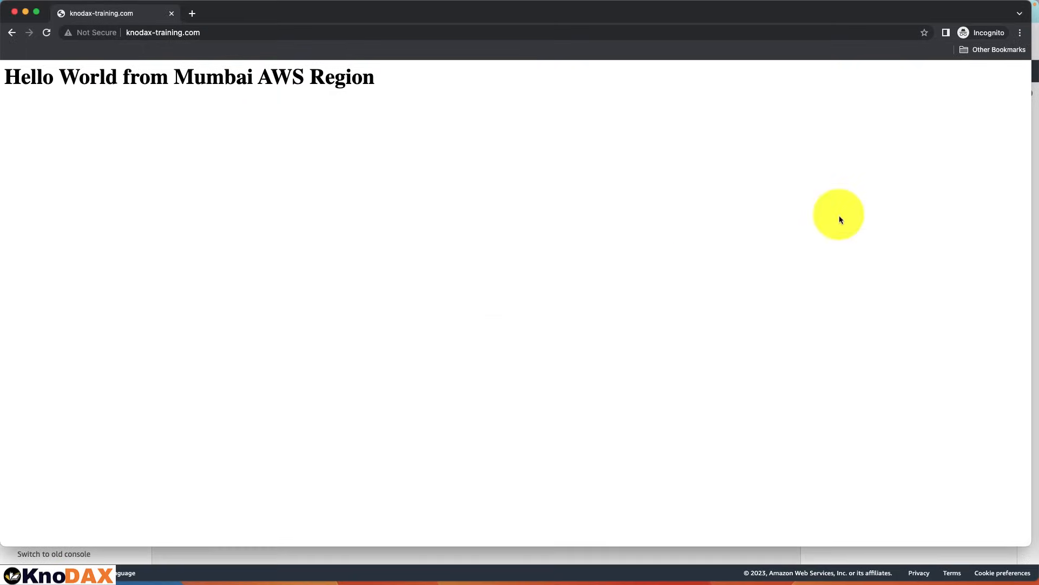
{"action": "left_click", "coordinate": [225, 34]}
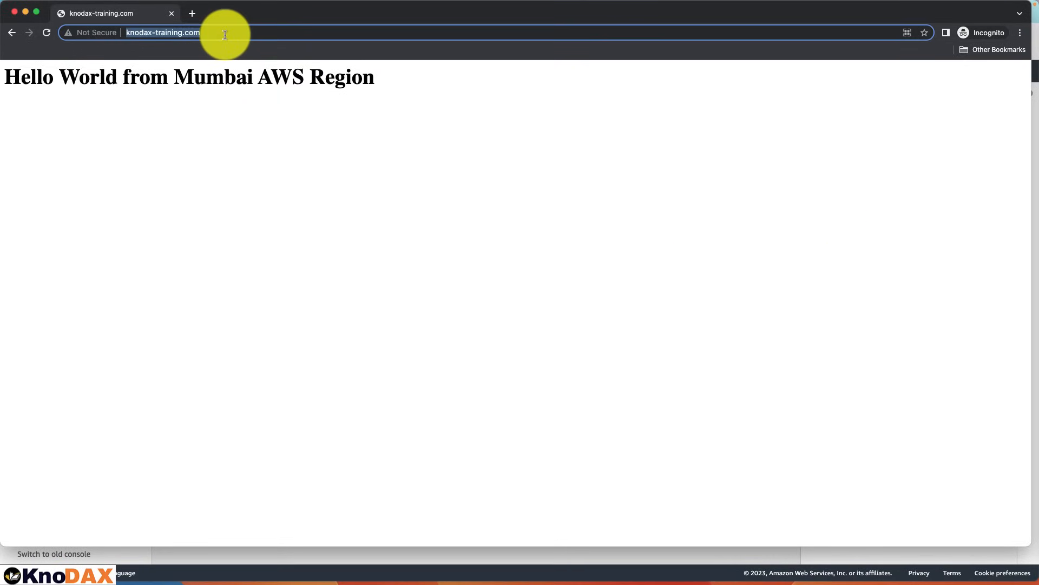
{"action": "key", "text": "Return"}
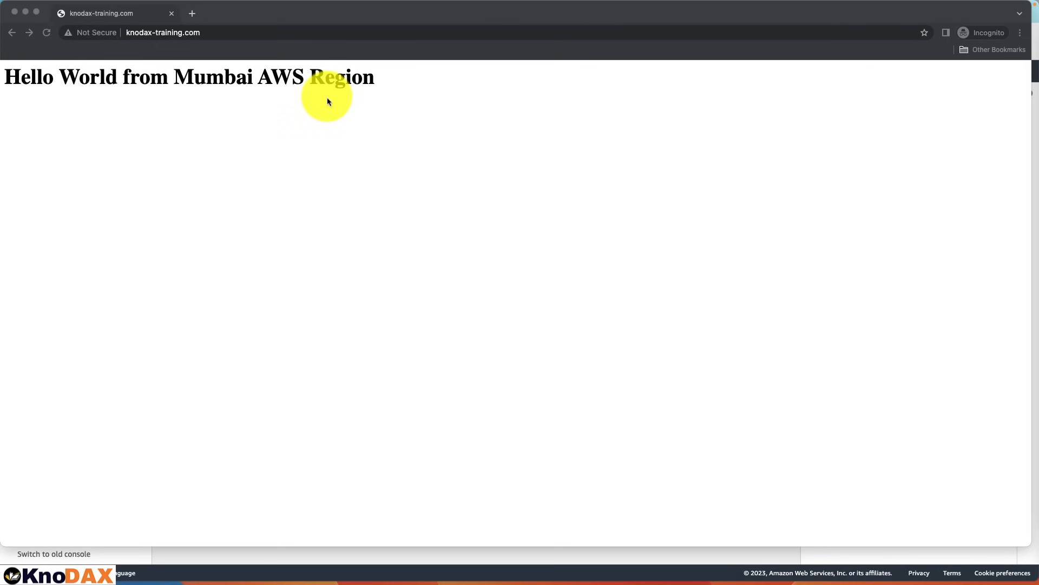
Connect the VPN to United States - San Francisco and reload knodax-training.com in the incognito window.
{"action": "left_click", "coordinate": [472, 353]}
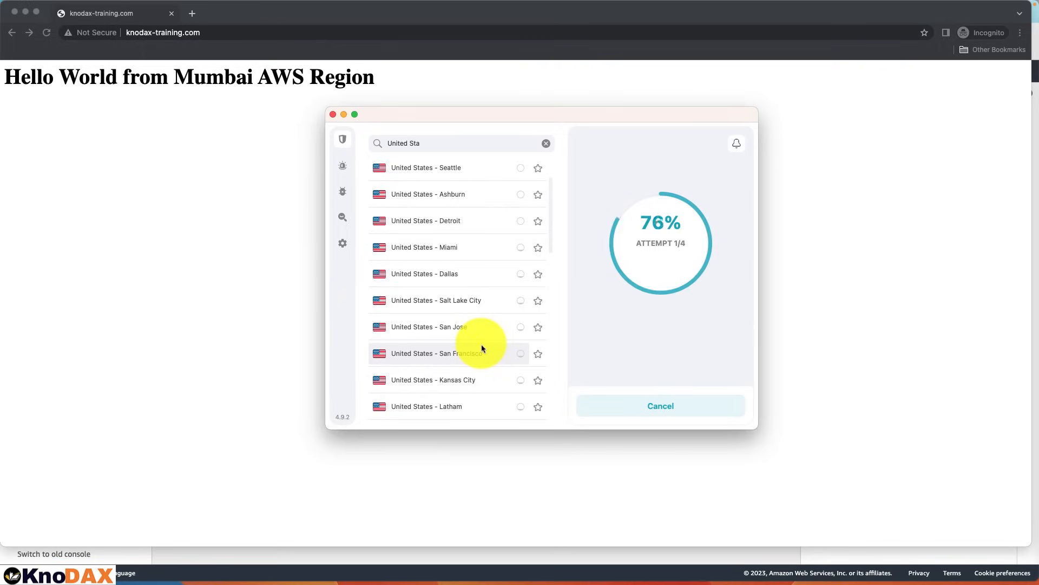
{"action": "left_click", "coordinate": [222, 37]}
{"action": "key", "text": "Return"}
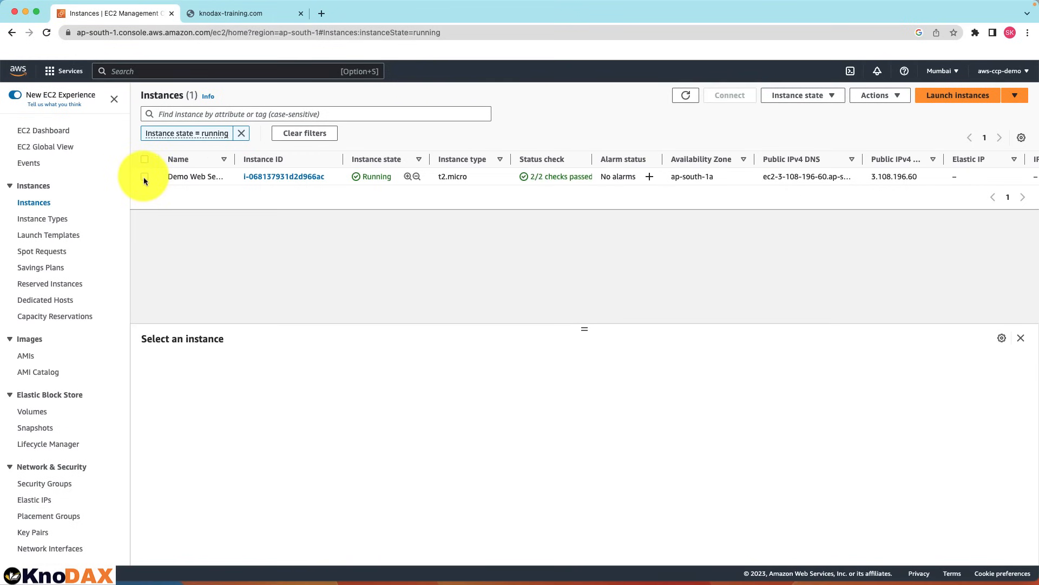
Terminate the running Demo Web Server instance in Mumbai and switch the EC2 console to the US East (N. Virginia) region.
{"action": "left_click", "coordinate": [144, 176]}
{"action": "left_click", "coordinate": [807, 96]}
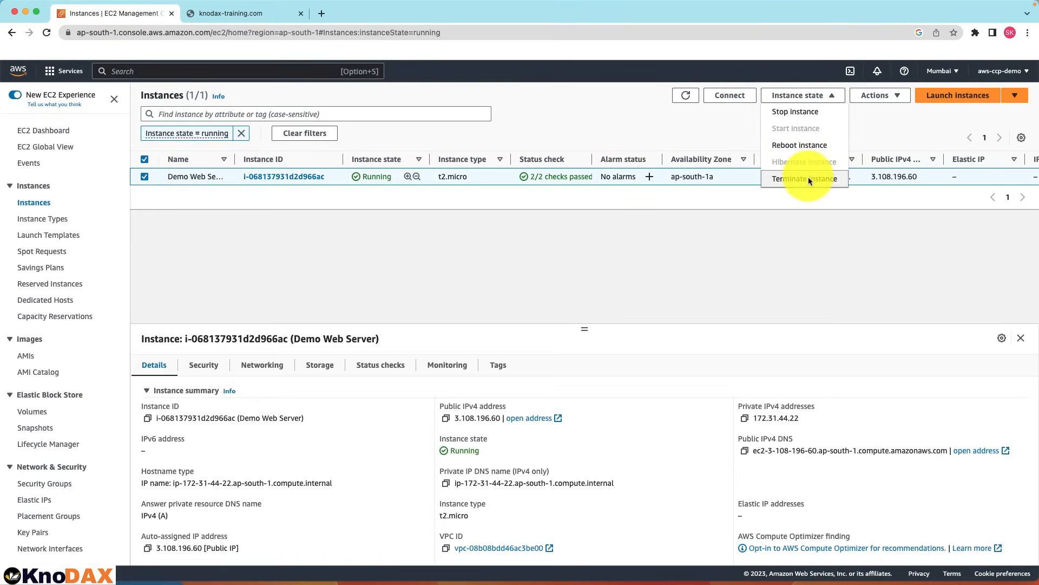
{"action": "left_click", "coordinate": [807, 178]}
{"action": "left_click", "coordinate": [706, 399]}
{"action": "left_click", "coordinate": [941, 71]}
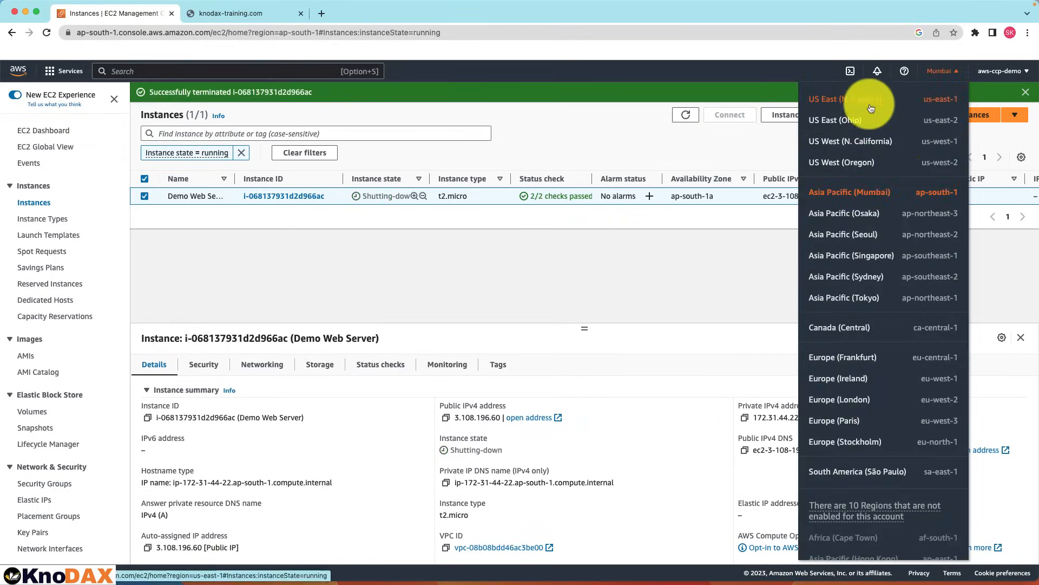
{"action": "left_click", "coordinate": [868, 102]}
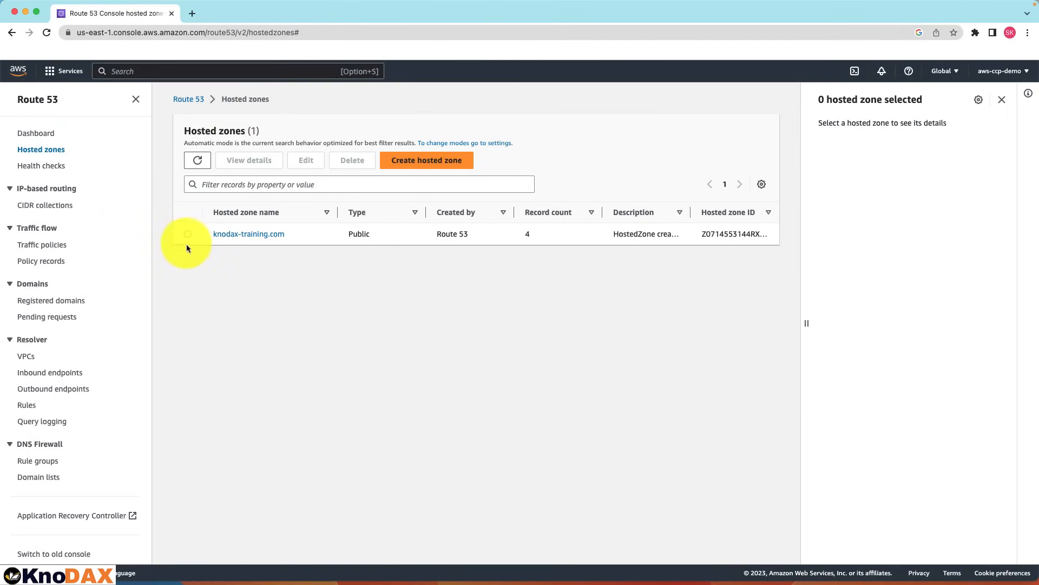
Request deletion of the knodax-training.com hosted zone in Route 53 and enter the confirmation word delete.
{"action": "left_click", "coordinate": [188, 234]}
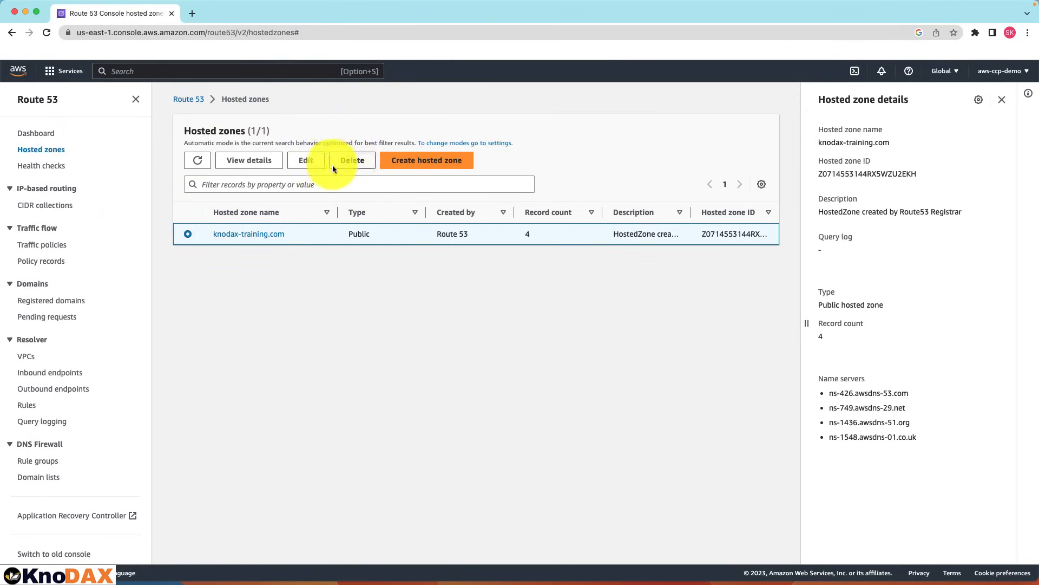
{"action": "left_click", "coordinate": [357, 162]}
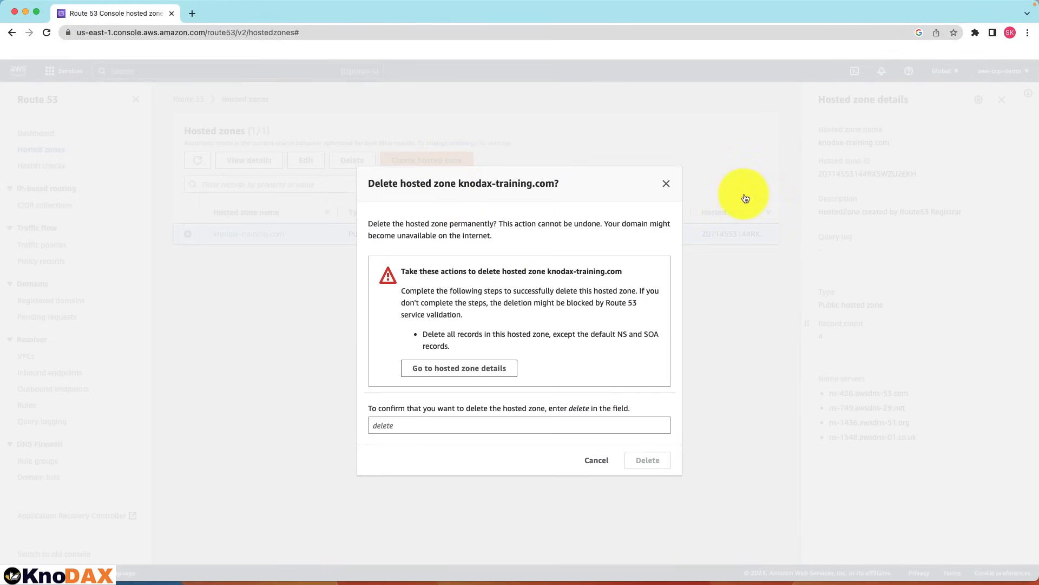
{"action": "left_click", "coordinate": [494, 427]}
{"action": "type", "text": "delete"}
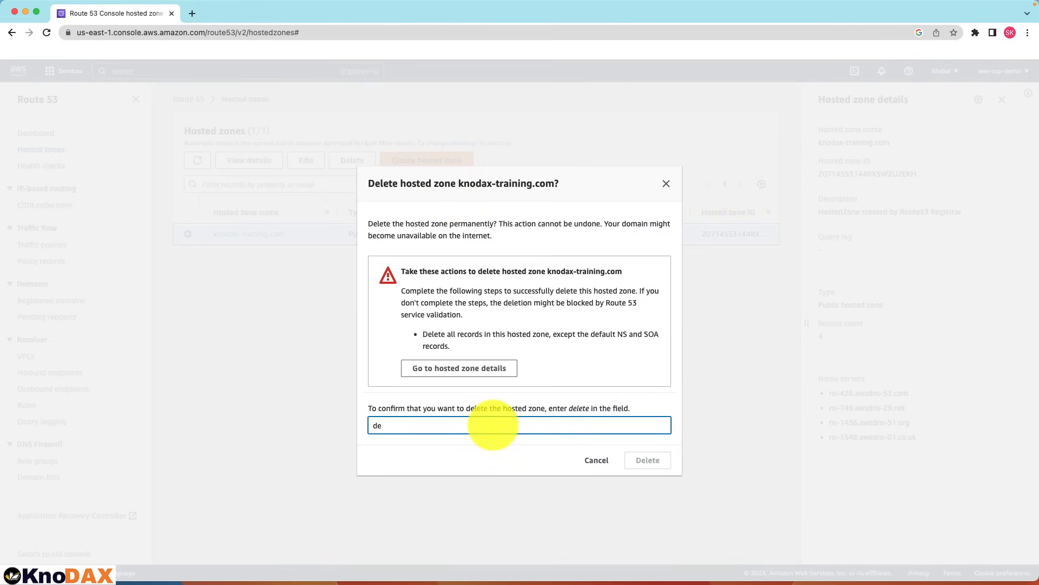